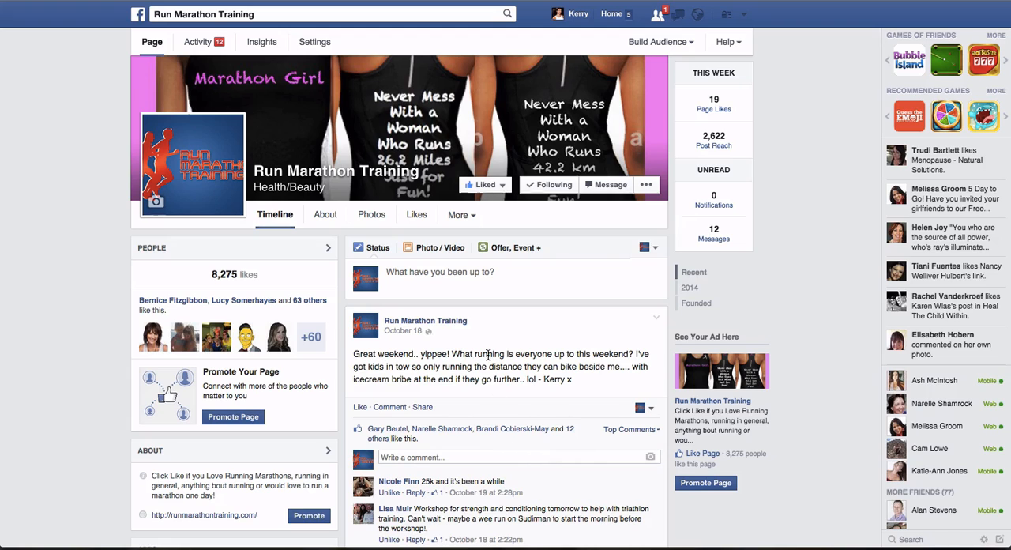
- Look through the Run Marathon Training page's timeline, examining the published posts, their engagement and how many people each reached
scroll(487, 355, "down", 2)
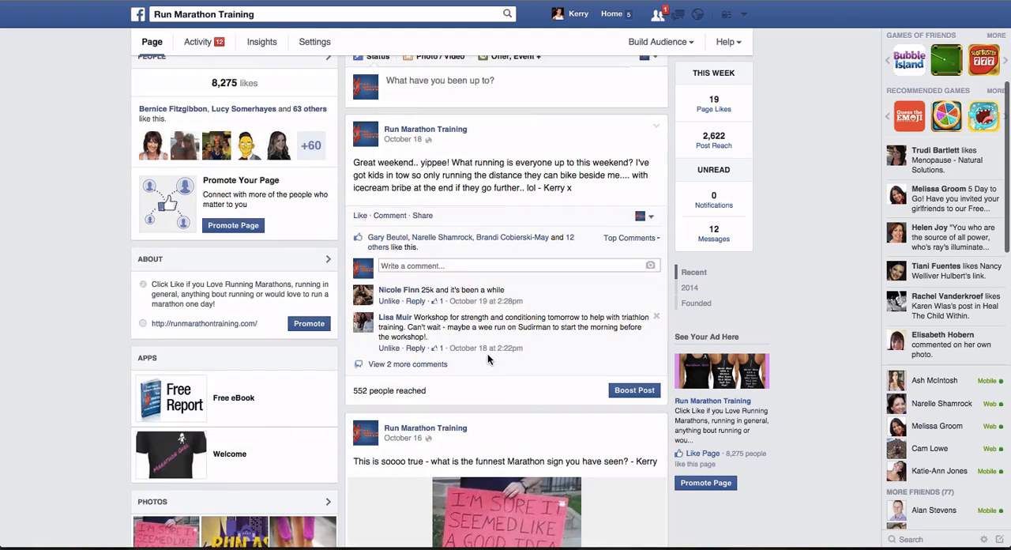
scroll(487, 358, "up", 2)
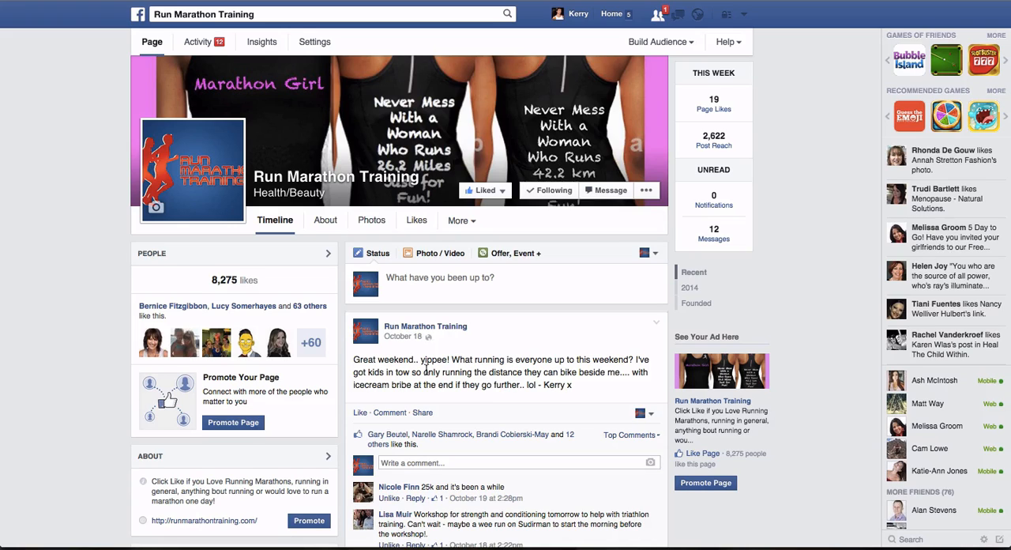
scroll(459, 365, "down", 3)
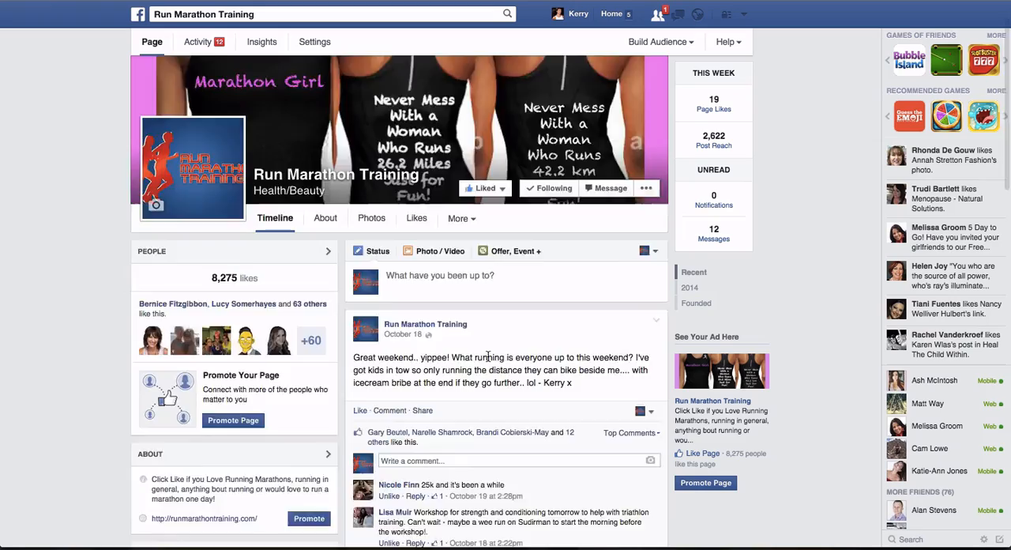
scroll(488, 361, "down", 3)
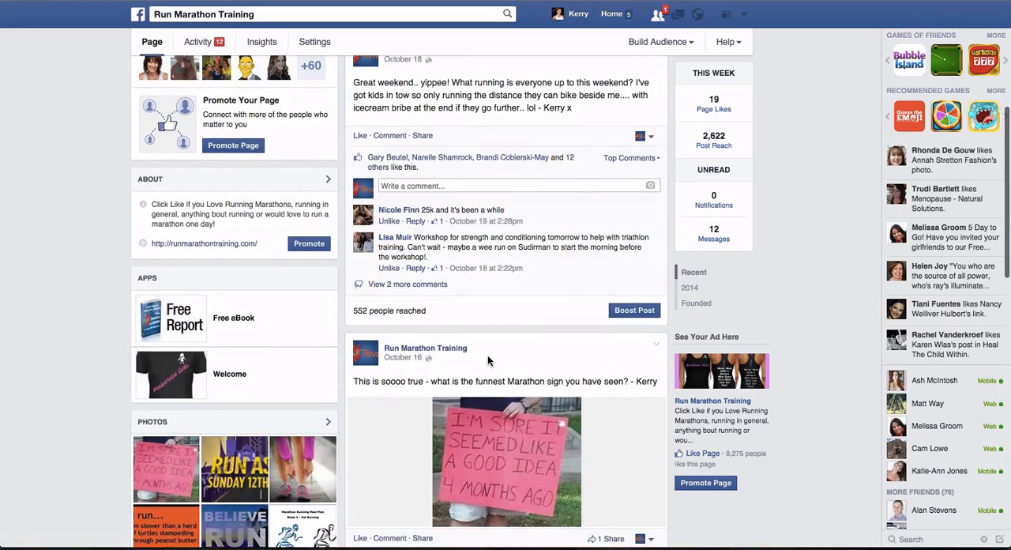
scroll(487, 361, "up", 5)
scroll(488, 360, "down", 2)
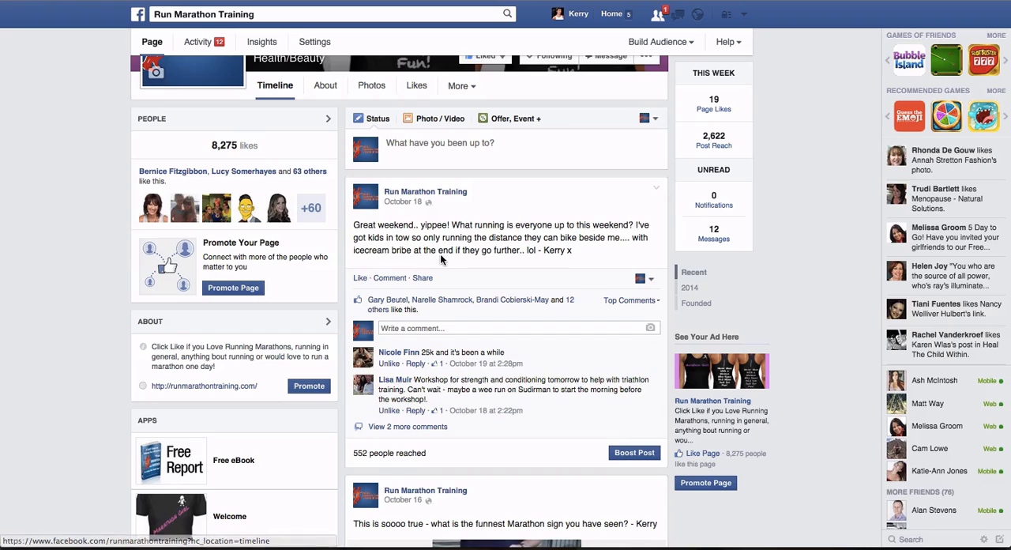
scroll(441, 254, "down", 5)
scroll(440, 254, "up", 2)
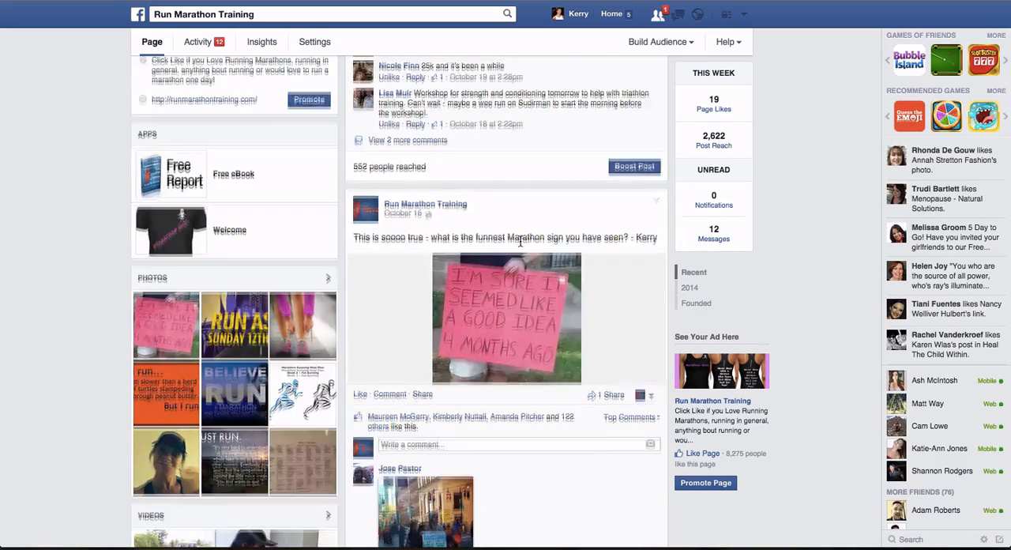
scroll(520, 243, "up", 3)
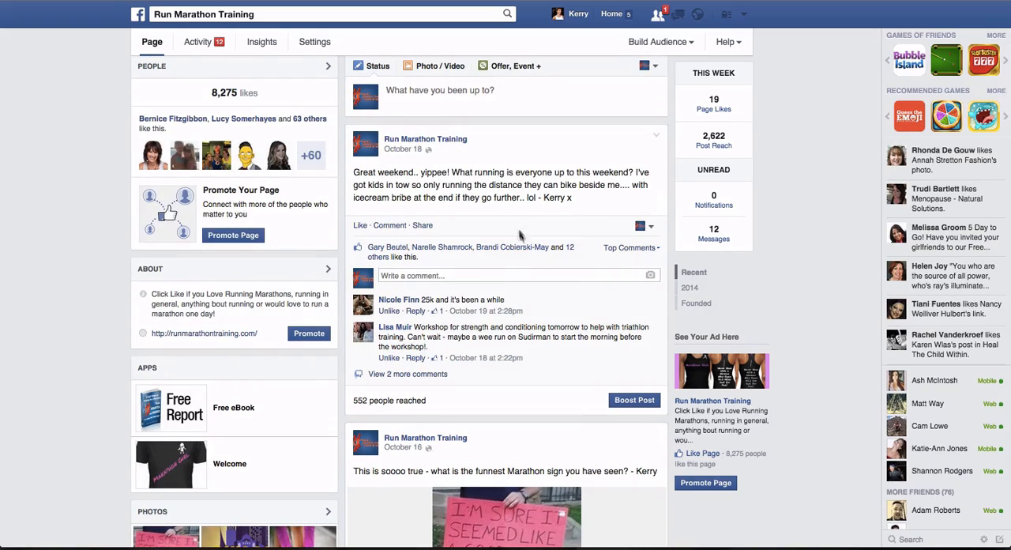
scroll(464, 316, "down", 7)
scroll(464, 316, "down", 15)
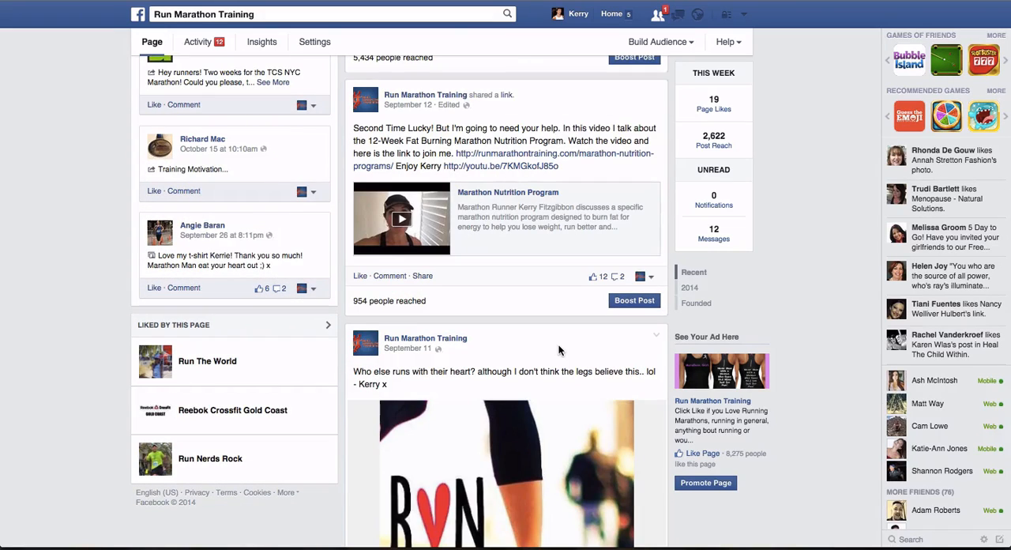
scroll(559, 350, "up", 1)
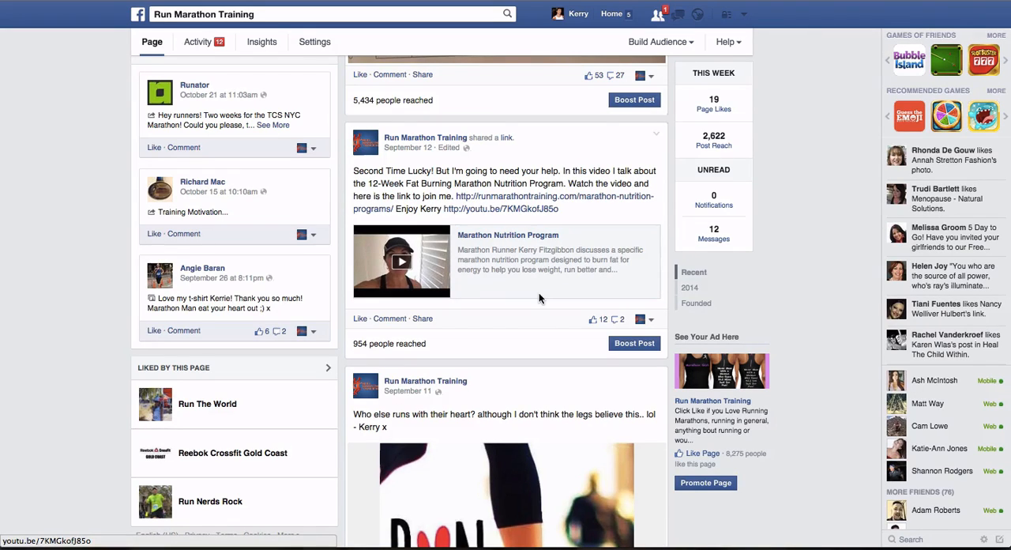
scroll(539, 294, "down", 2)
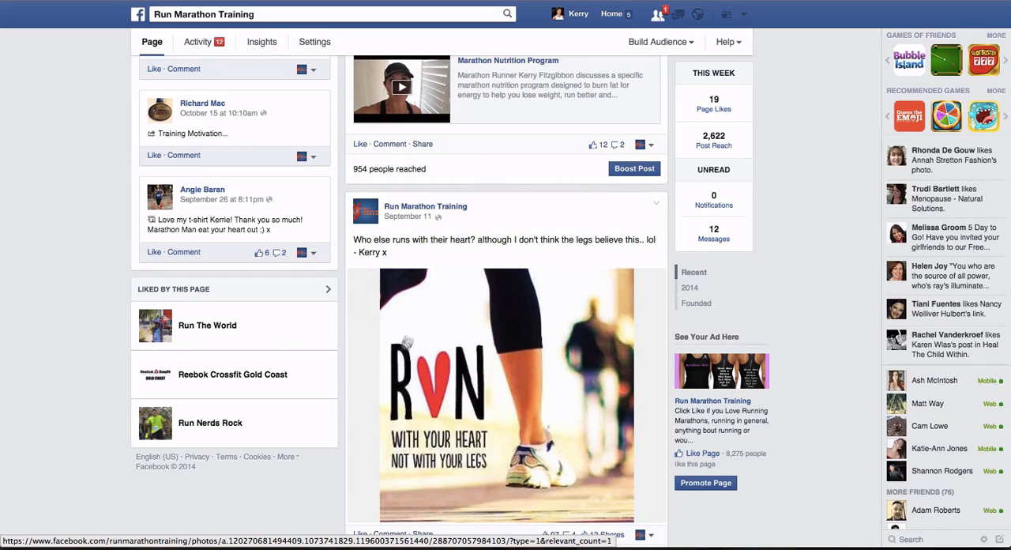
scroll(551, 448, "up", 2)
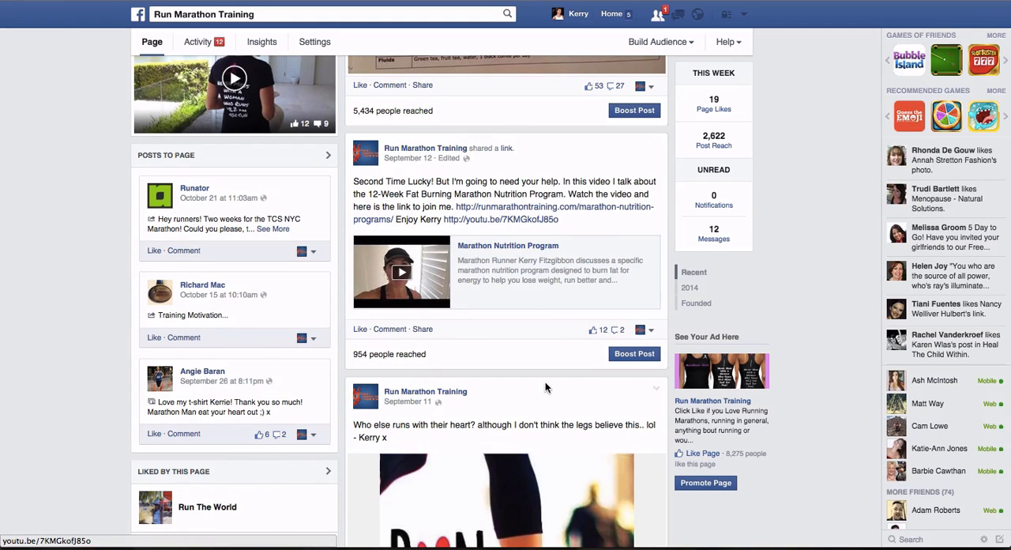
- Open the boost settings for the September 12 Marathon Nutrition Program post and preview it in the mobile and desktop news feeds
left_click(637, 354)
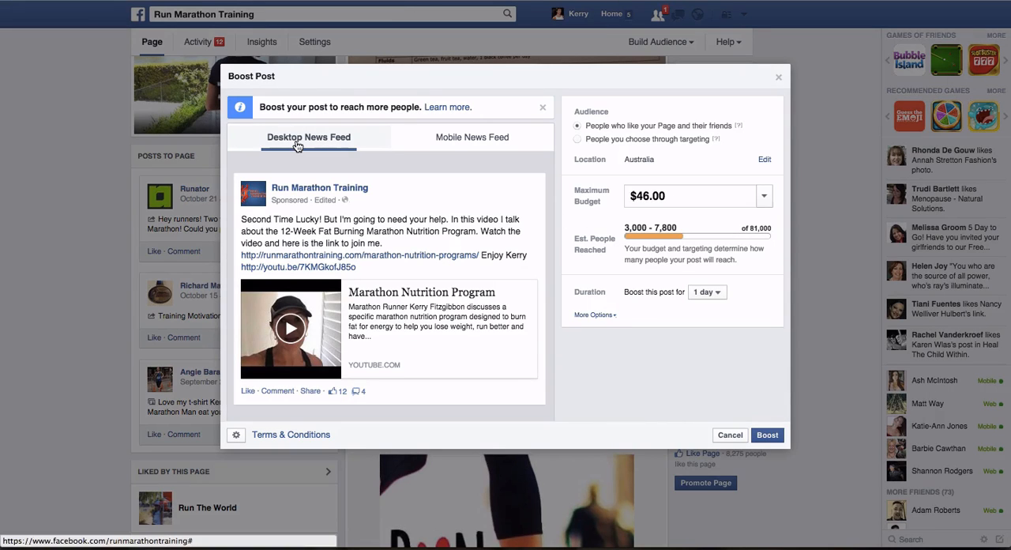
left_click(450, 141)
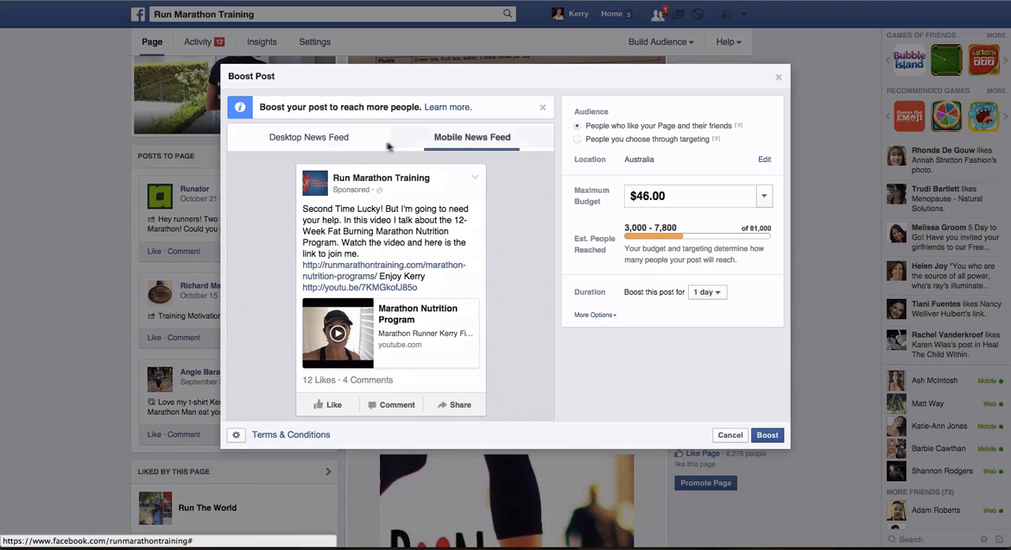
left_click(336, 139)
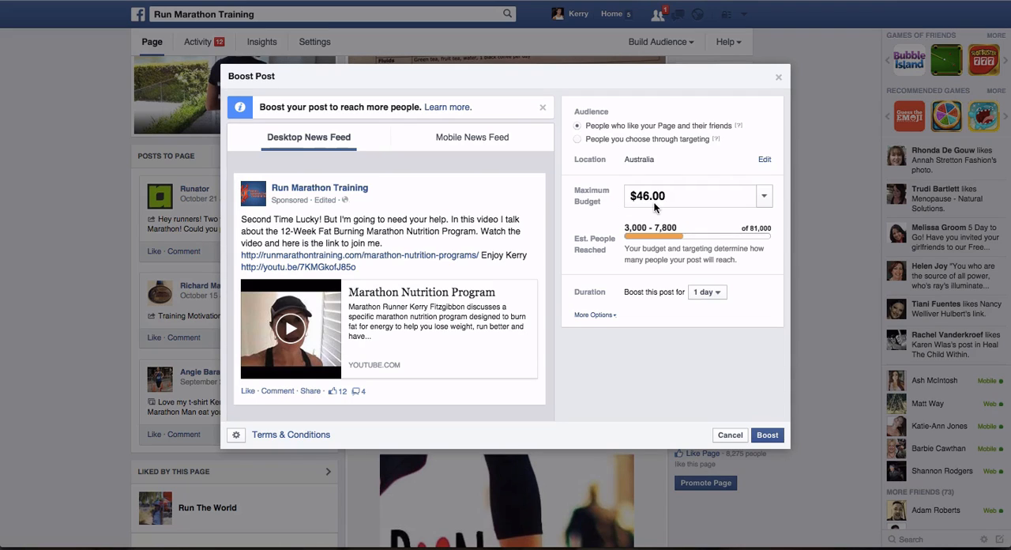
- Set the boost's maximum budget to $23.00 and its duration to 3 days
left_click(765, 200)
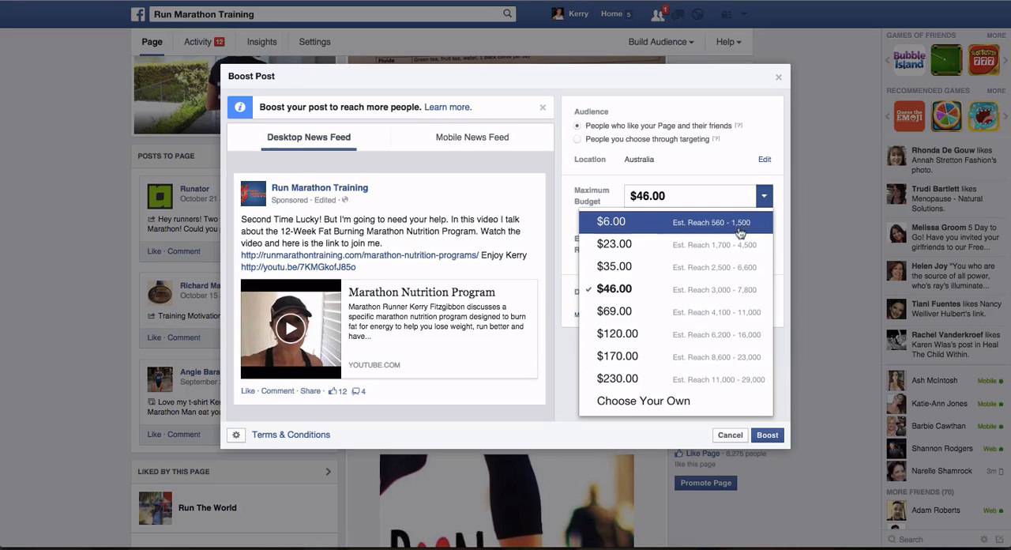
left_click(737, 243)
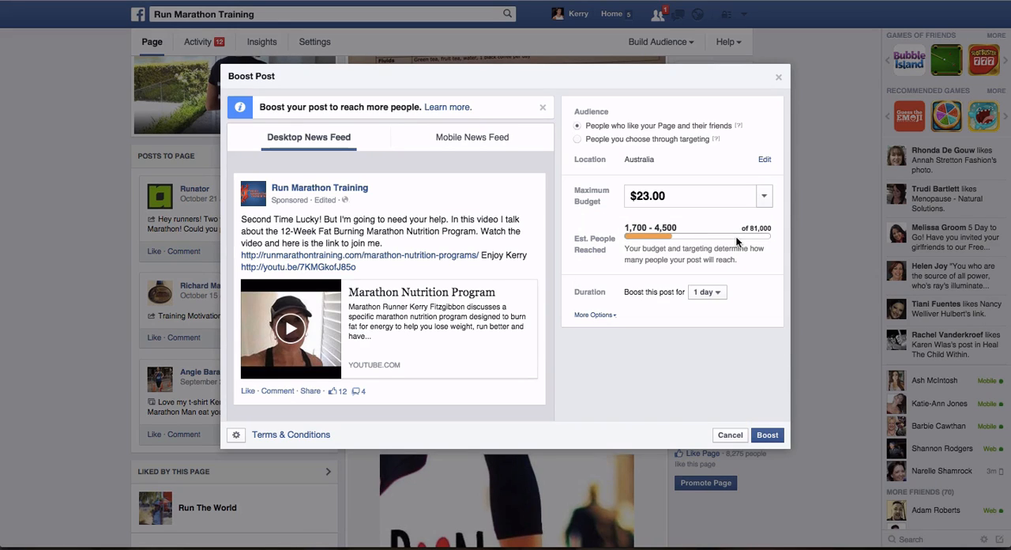
left_click(716, 295)
left_click(713, 339)
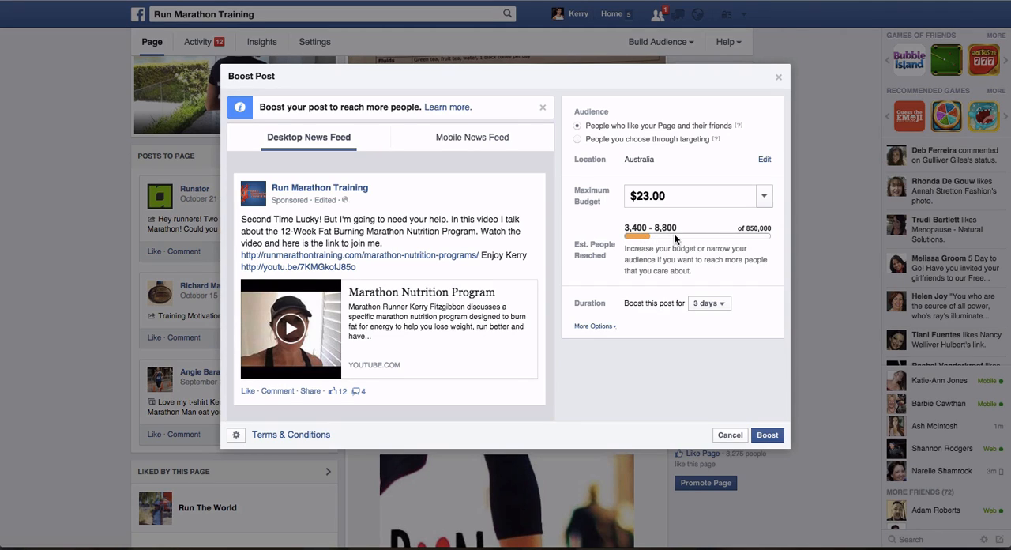
- Show the additional boost options and switch the audience to people chosen through targeting
left_click(591, 328)
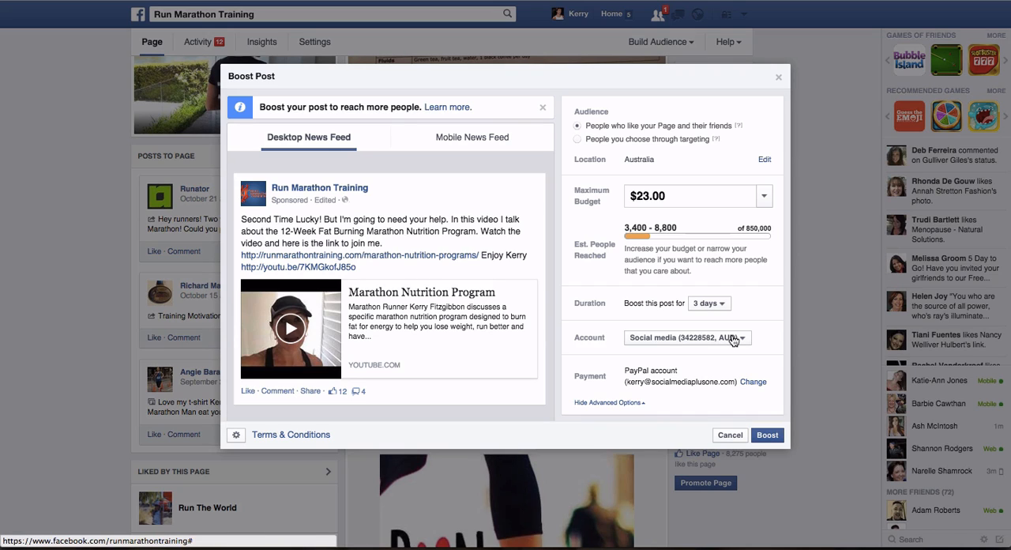
scroll(711, 379, "down", 1)
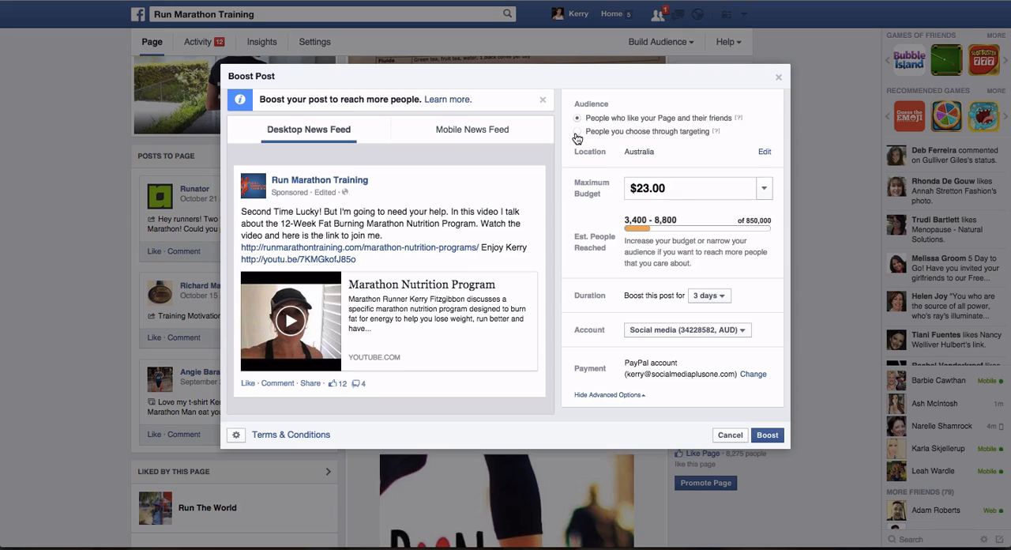
left_click(578, 133)
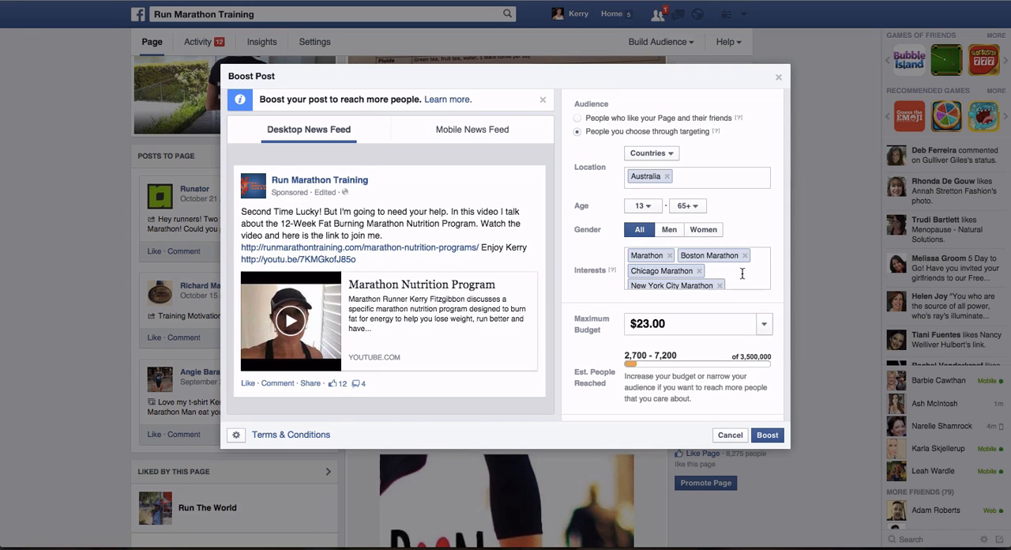
- Set the targeted audience's age range to 30–53
scroll(744, 272, "down", 5)
scroll(745, 272, "up", 2)
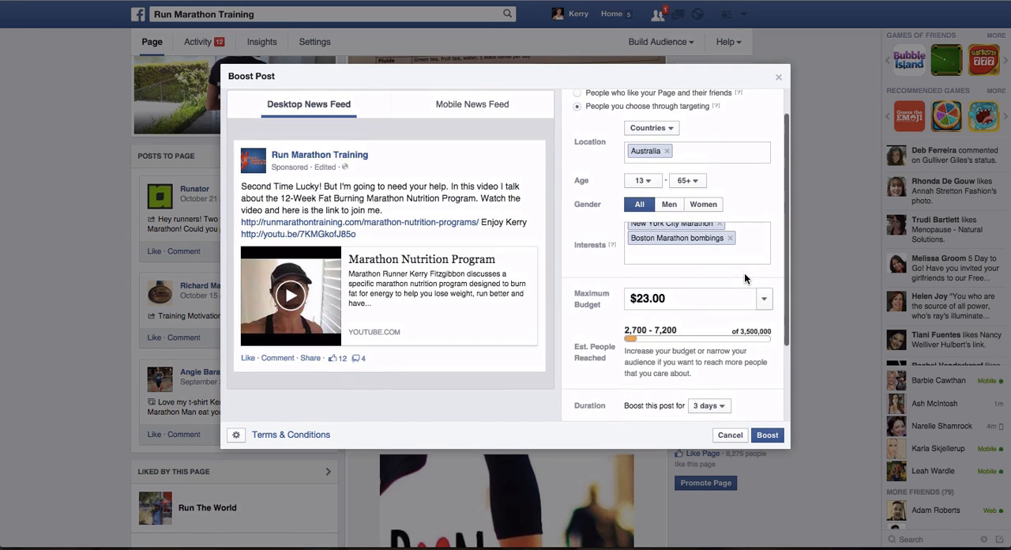
scroll(728, 251, "up", 1)
scroll(728, 251, "up", 3)
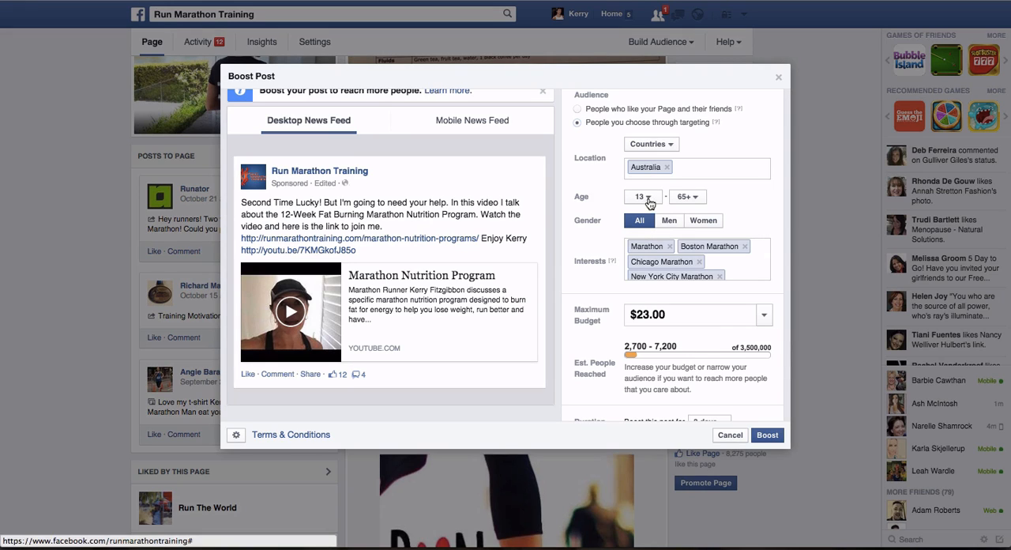
left_click(645, 197)
scroll(652, 307, "down", 5)
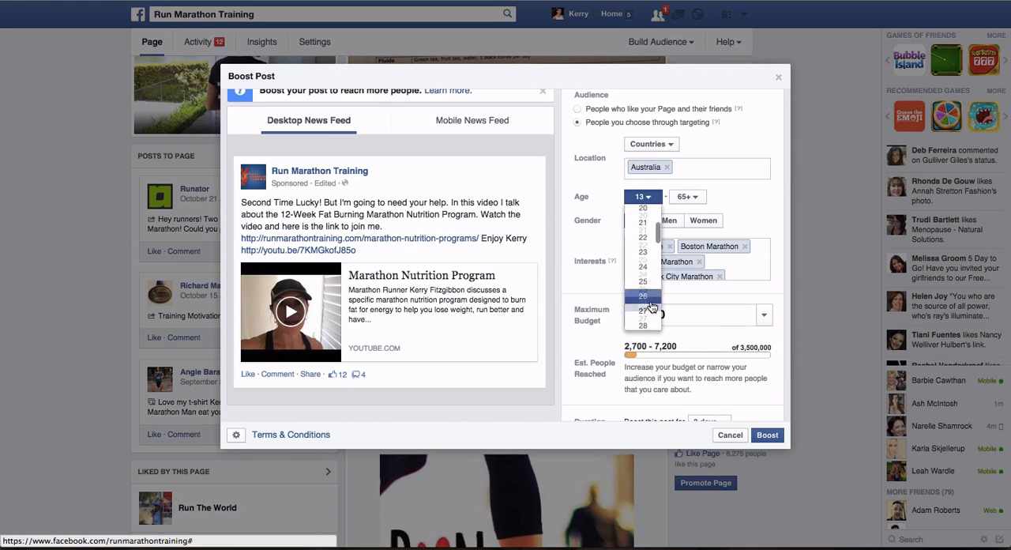
left_click(644, 291)
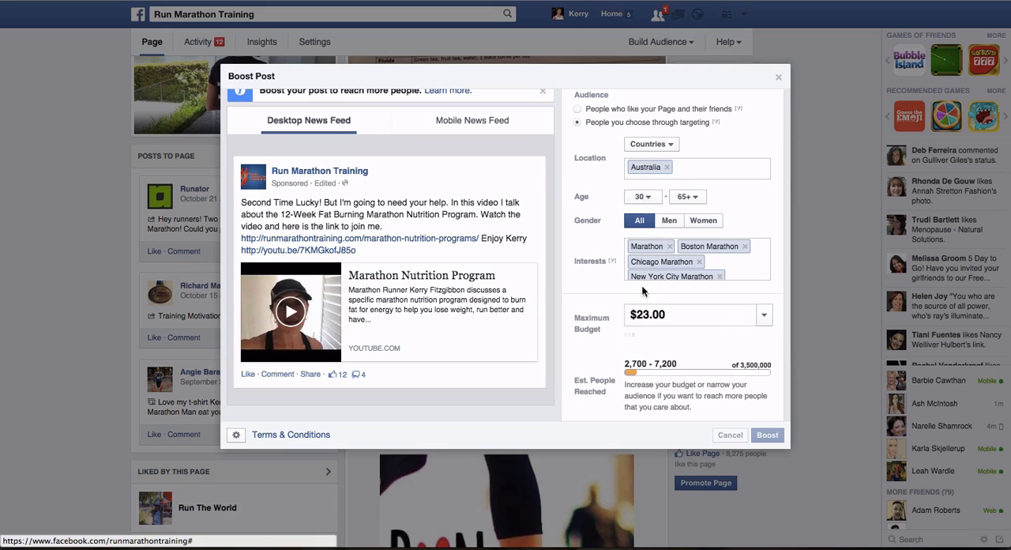
left_click(687, 196)
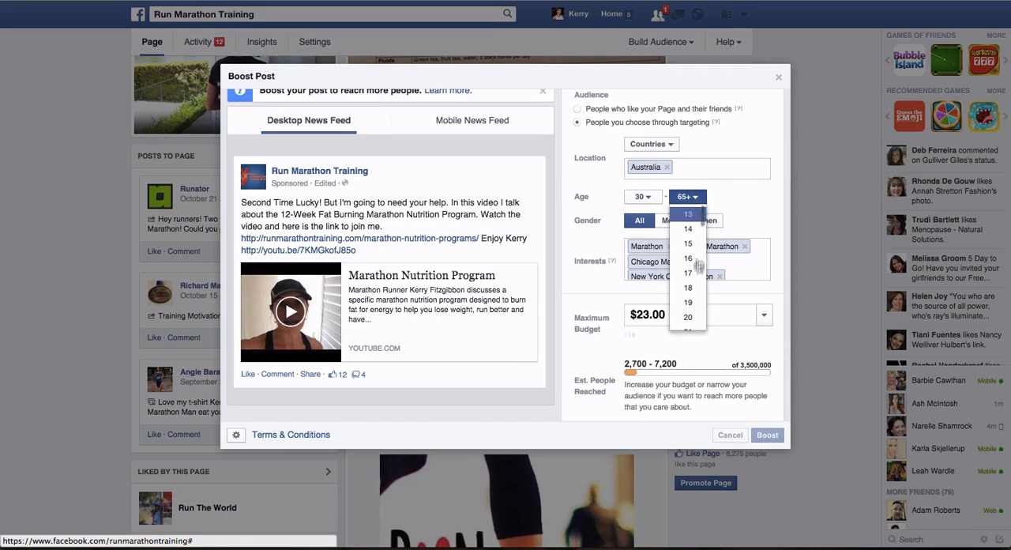
scroll(698, 277, "down", 5)
scroll(698, 280, "down", 6)
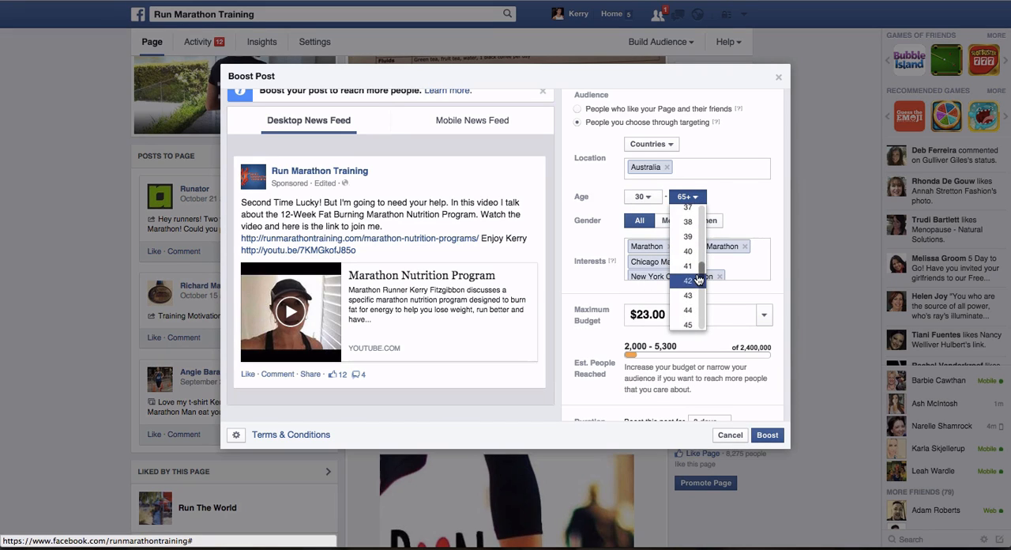
scroll(699, 280, "down", 2)
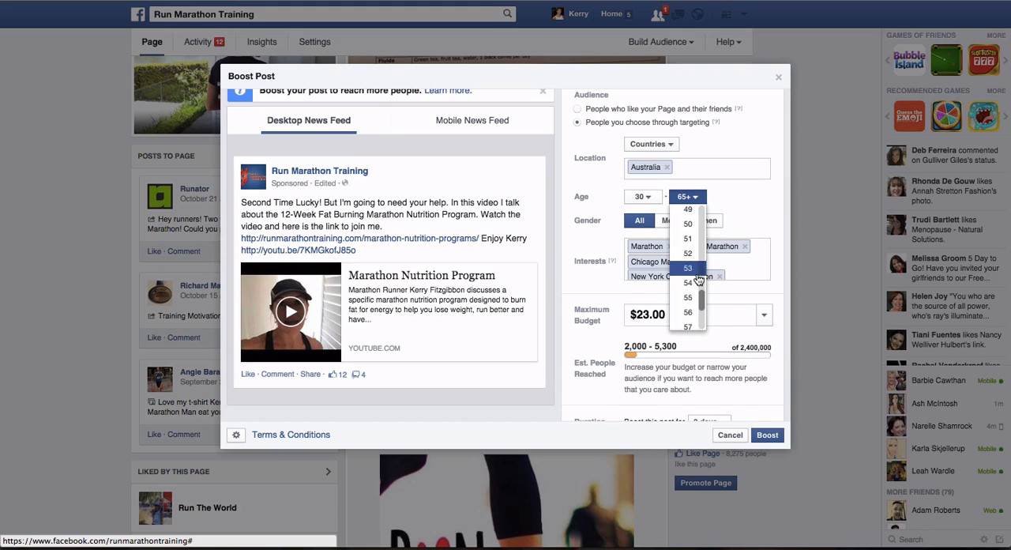
left_click(697, 275)
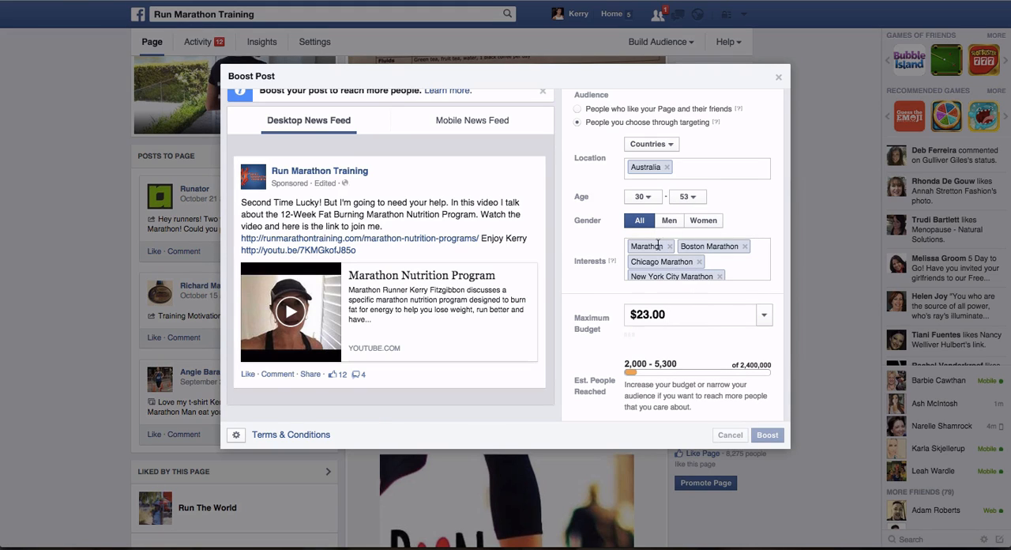
- Replace Australia with United States as the targeted country
scroll(703, 247, "down", 2)
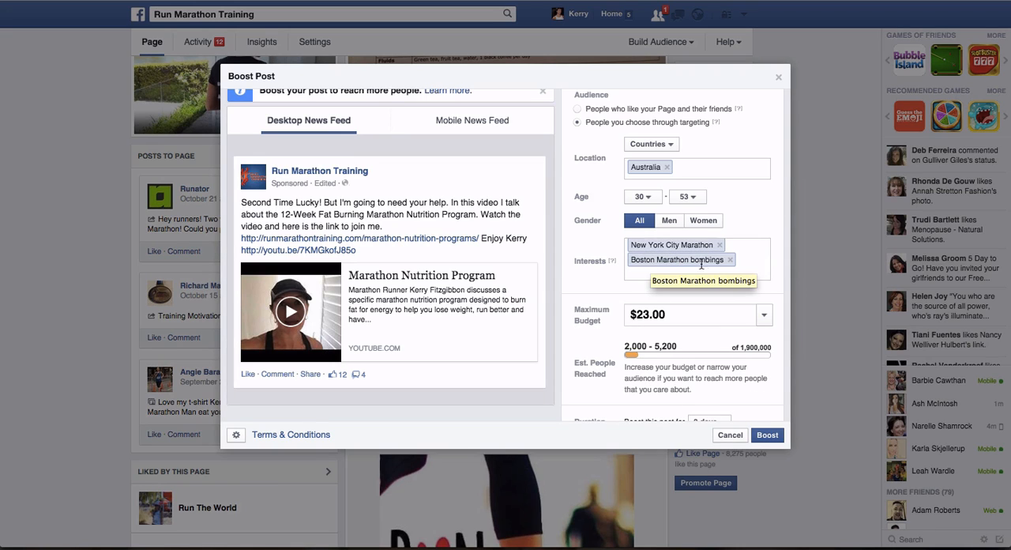
left_click(667, 167)
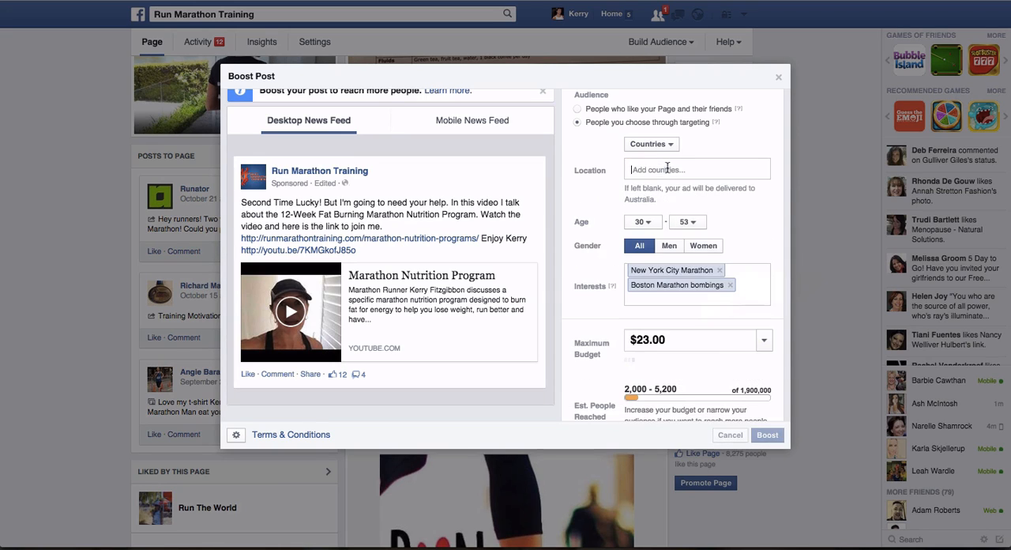
type("unite")
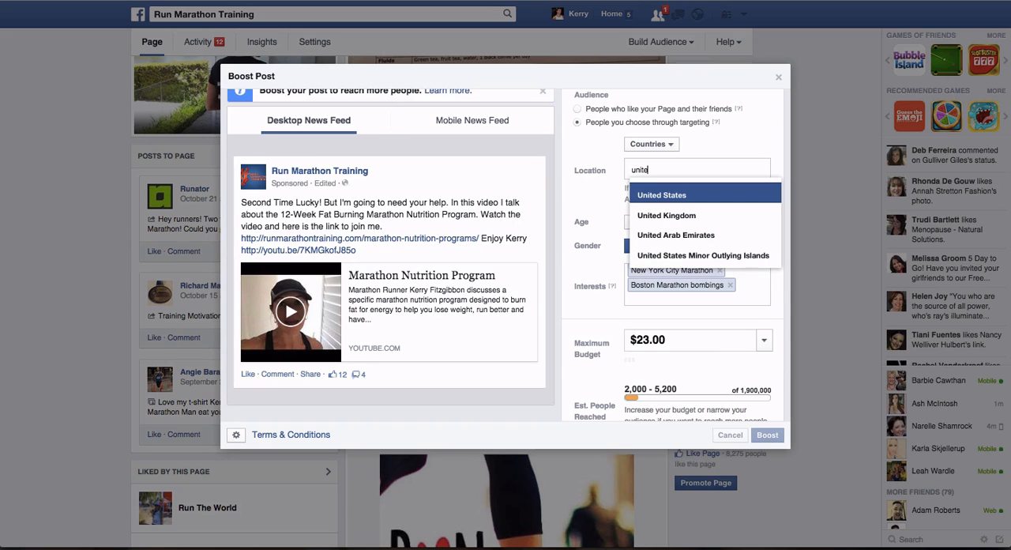
left_click(658, 197)
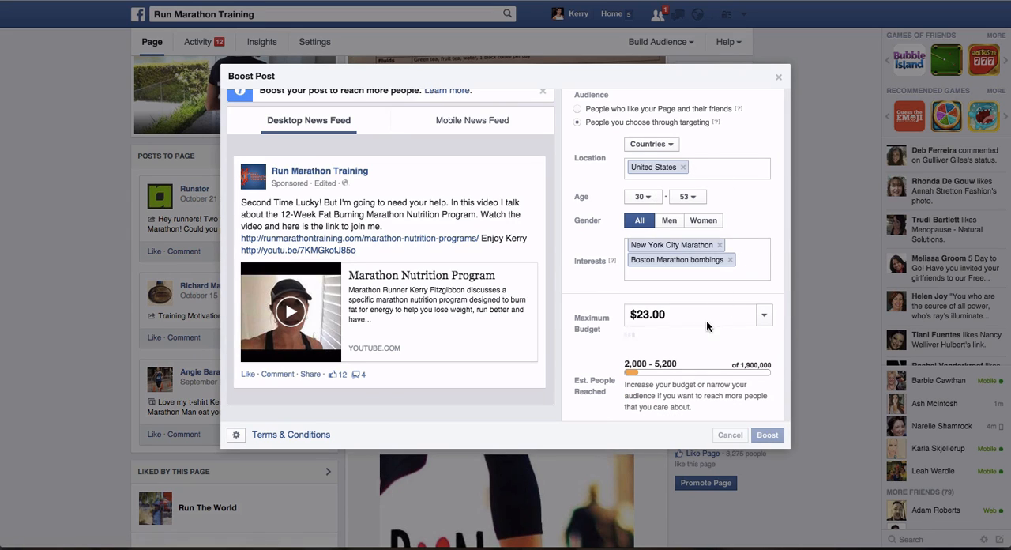
scroll(707, 320, "down", 3)
scroll(706, 320, "down", 1)
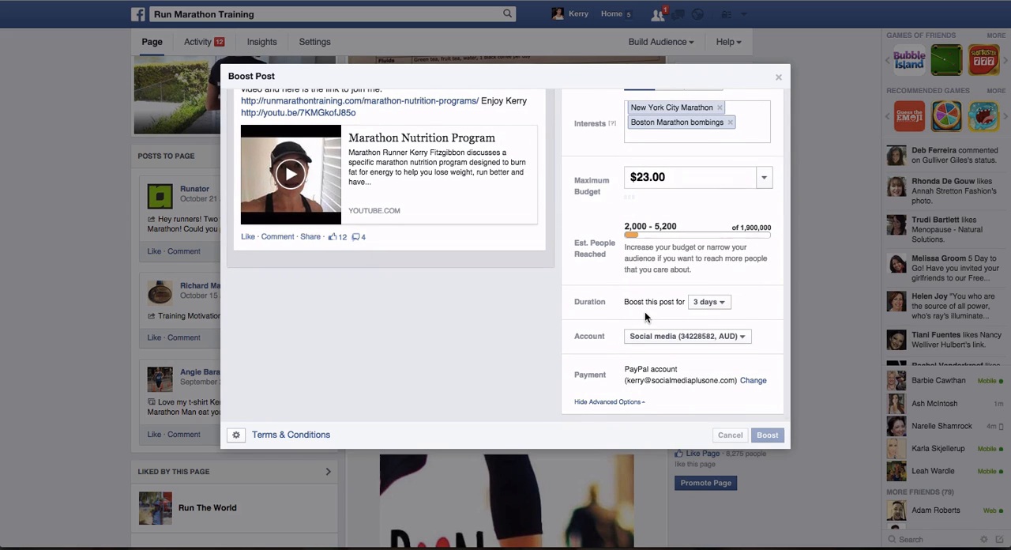
scroll(721, 308, "up", 1)
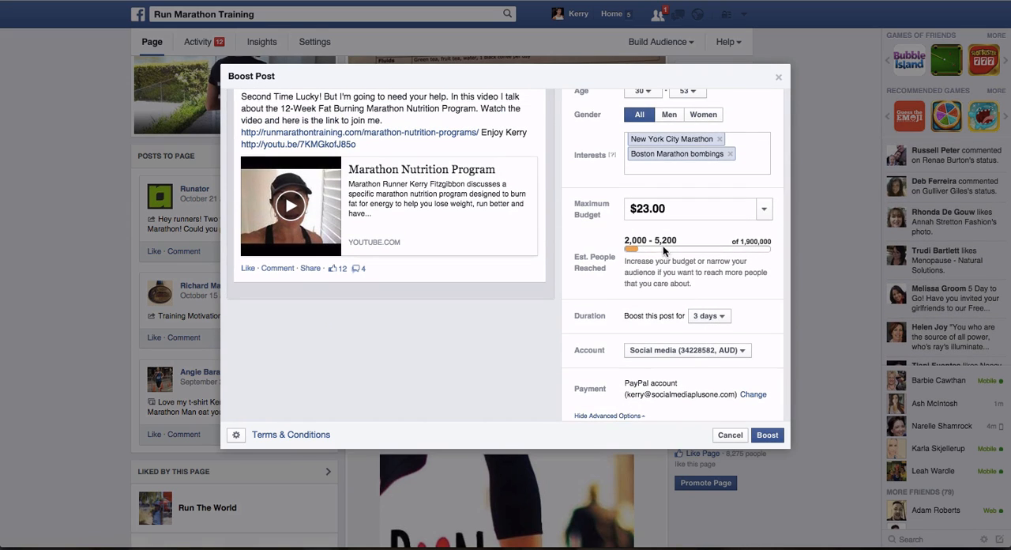
scroll(676, 260, "up", 3)
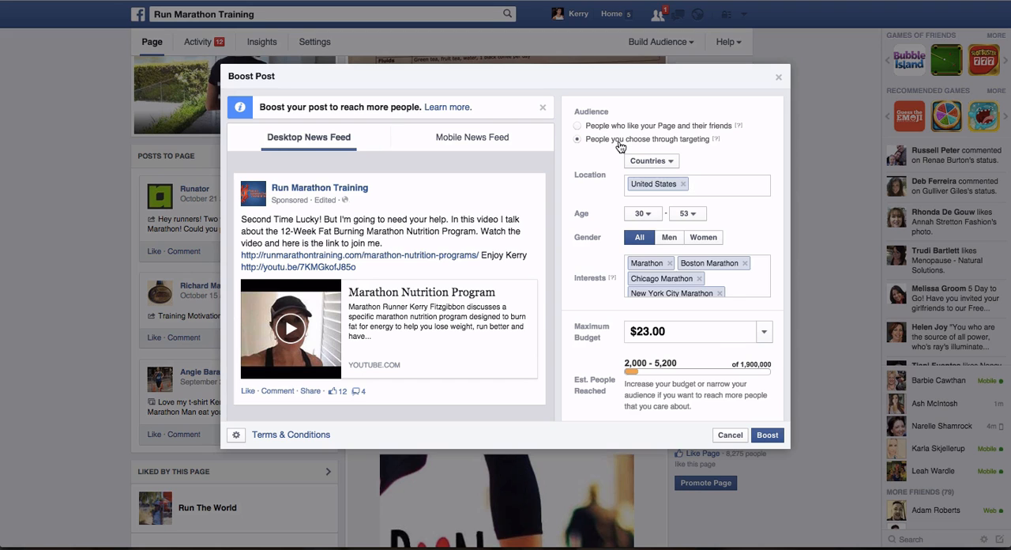
- Leave the Boost Post dialog without boosting and open the Social media account in Ads Manager
left_click(779, 78)
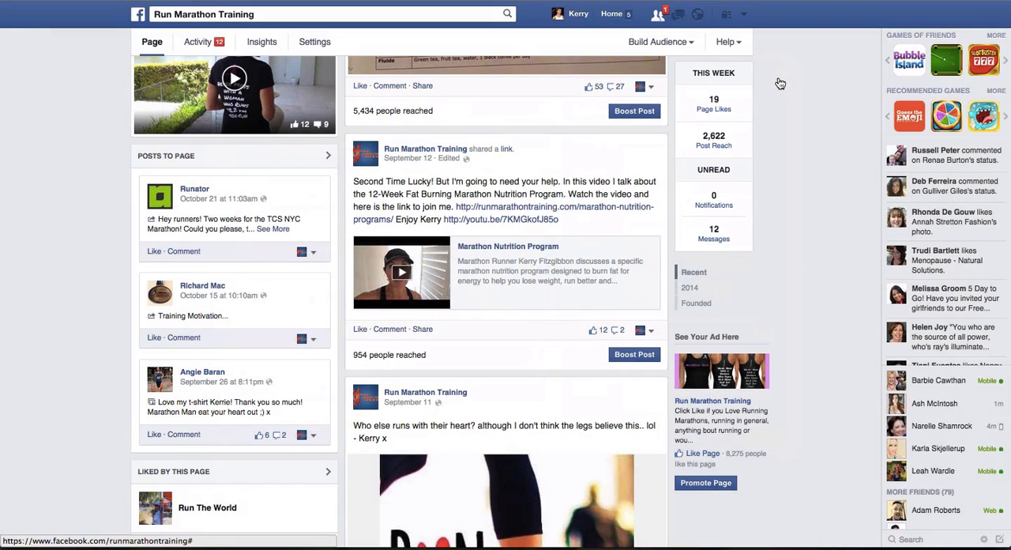
left_click(745, 15)
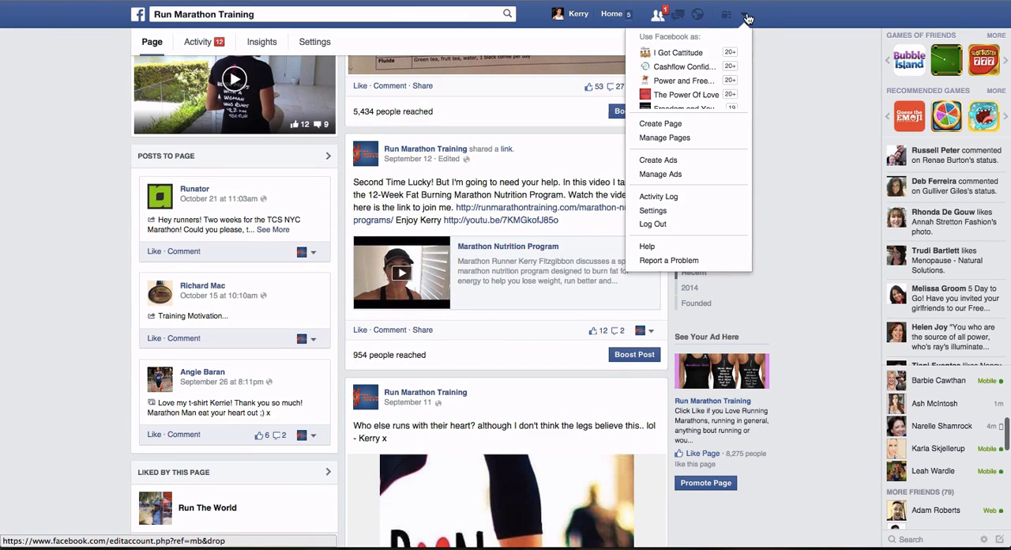
left_click(666, 175)
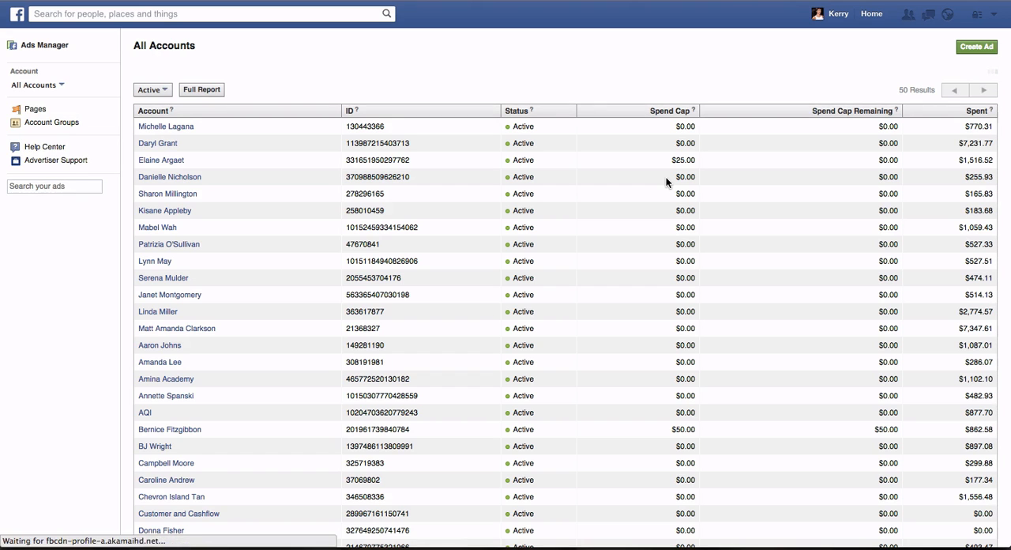
scroll(245, 291, "down", 10)
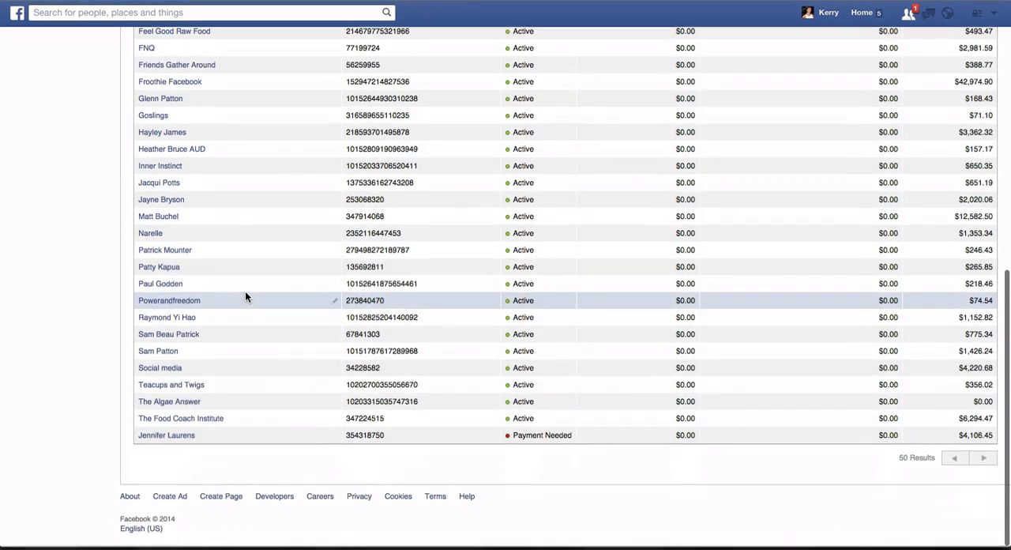
left_click(170, 374)
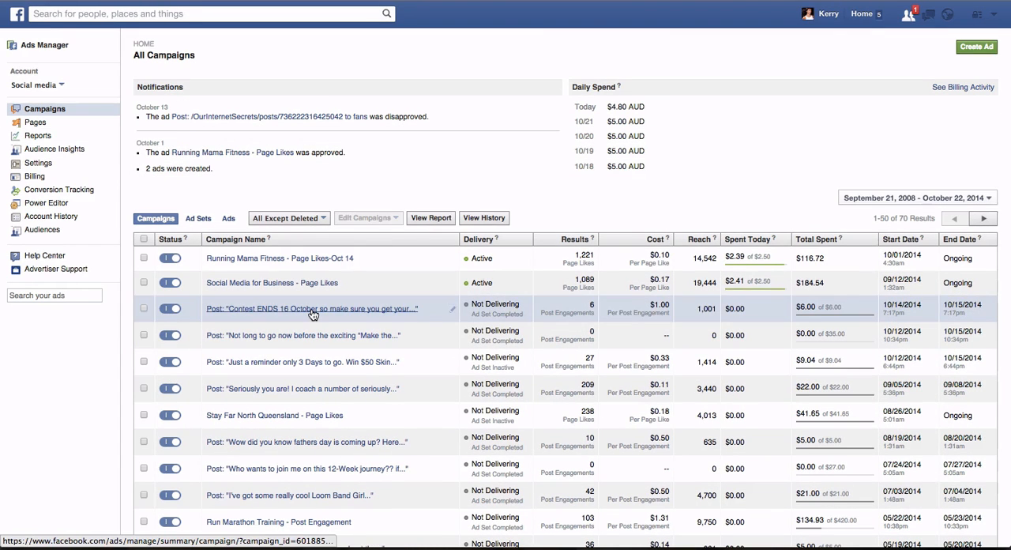
- Start a new ad with the Page Post Engagement objective for the Run Marathon Training page
left_click(978, 47)
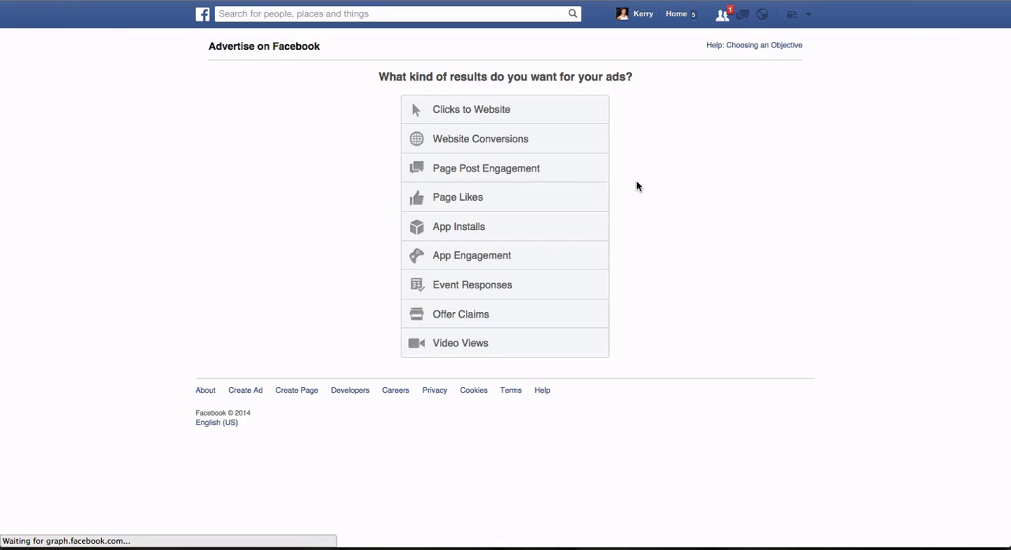
left_click(500, 173)
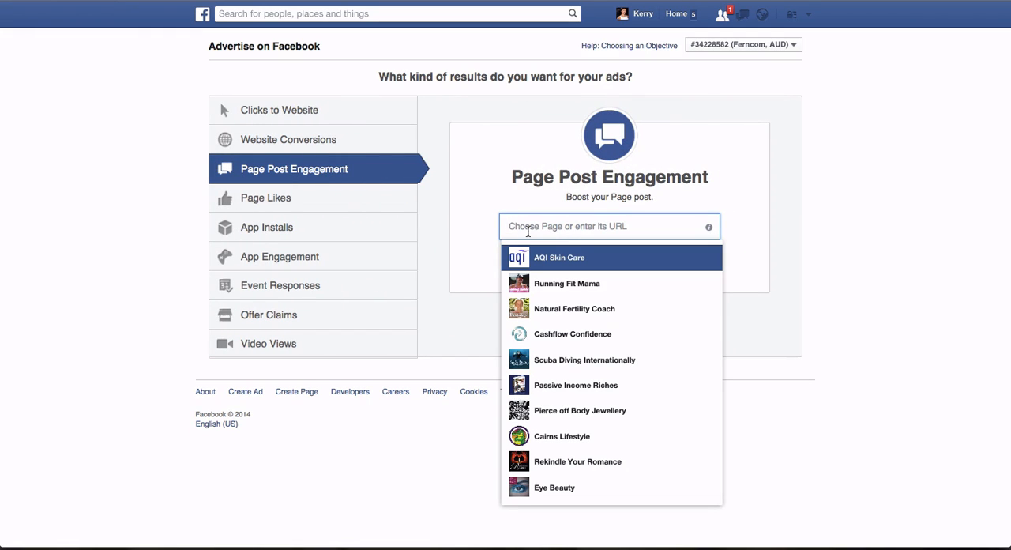
type("run")
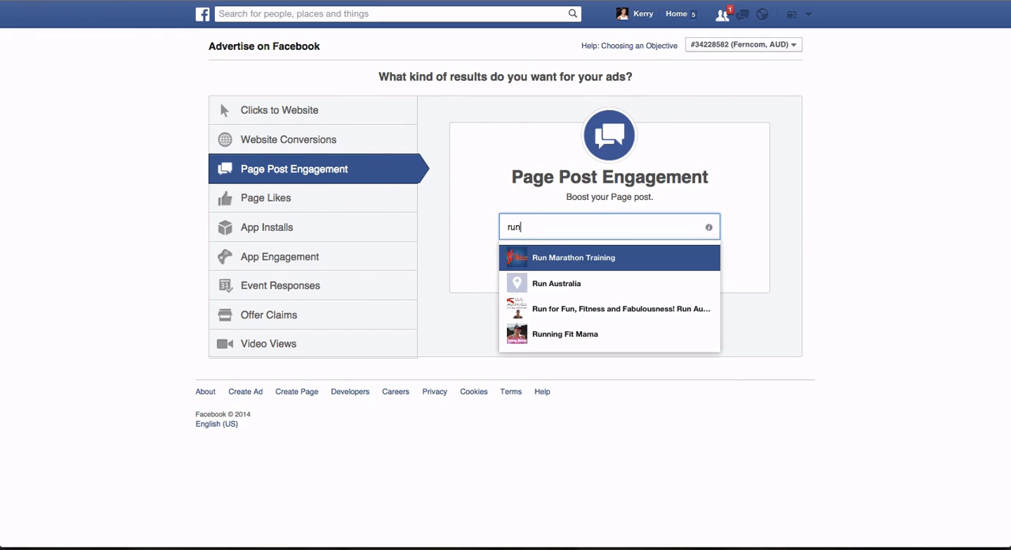
left_click(542, 262)
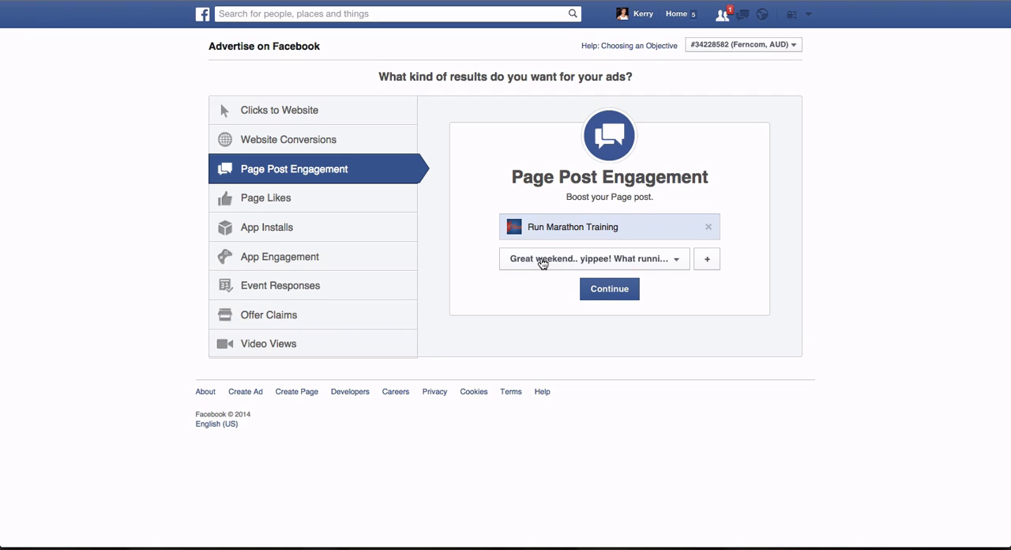
- Choose the Marathon Nutrition Program post from September 12th as the post to boost and continue to the ad setup
left_click(674, 259)
scroll(671, 338, "down", 3)
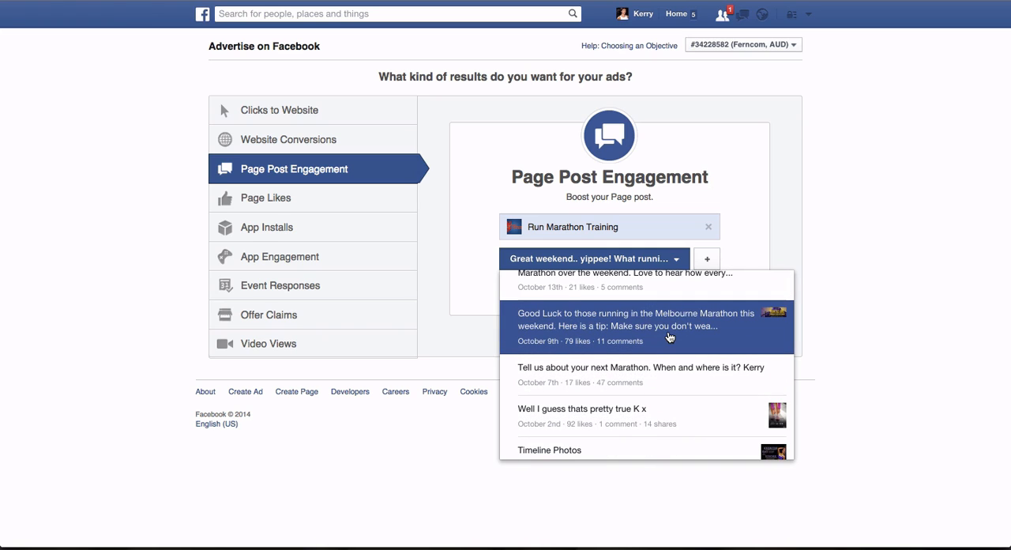
scroll(669, 337, "down", 5)
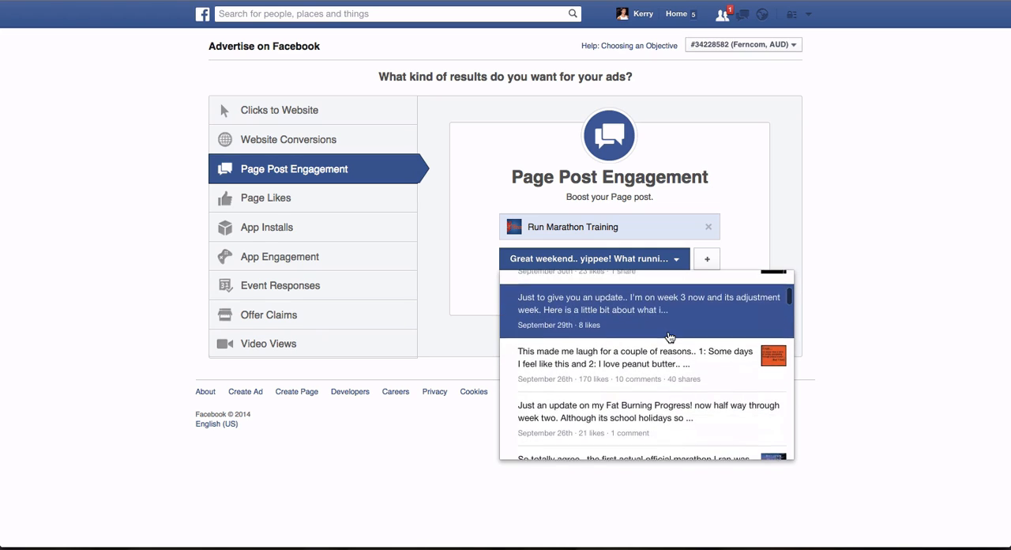
scroll(669, 337, "down", 1)
scroll(669, 337, "down", 4)
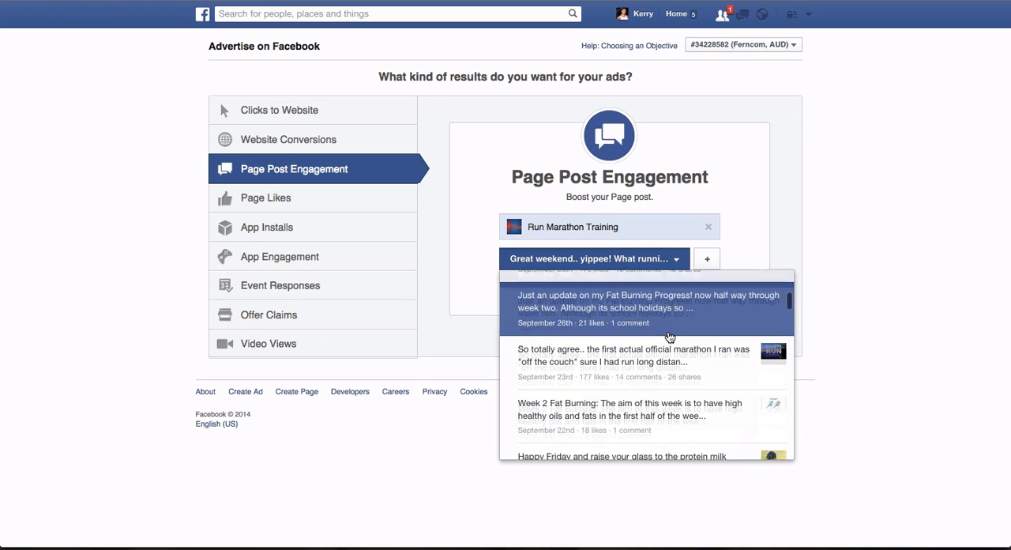
scroll(670, 338, "down", 3)
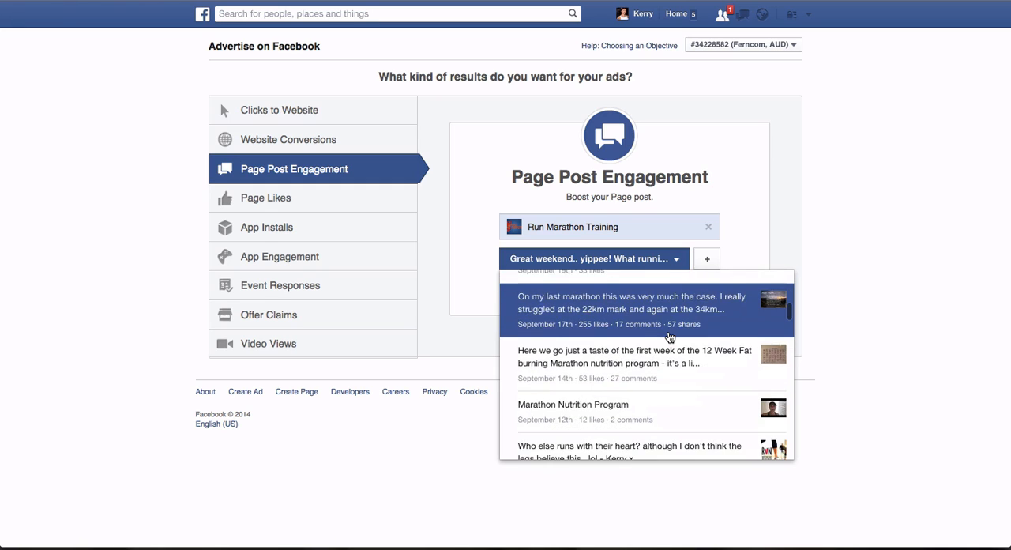
left_click(608, 348)
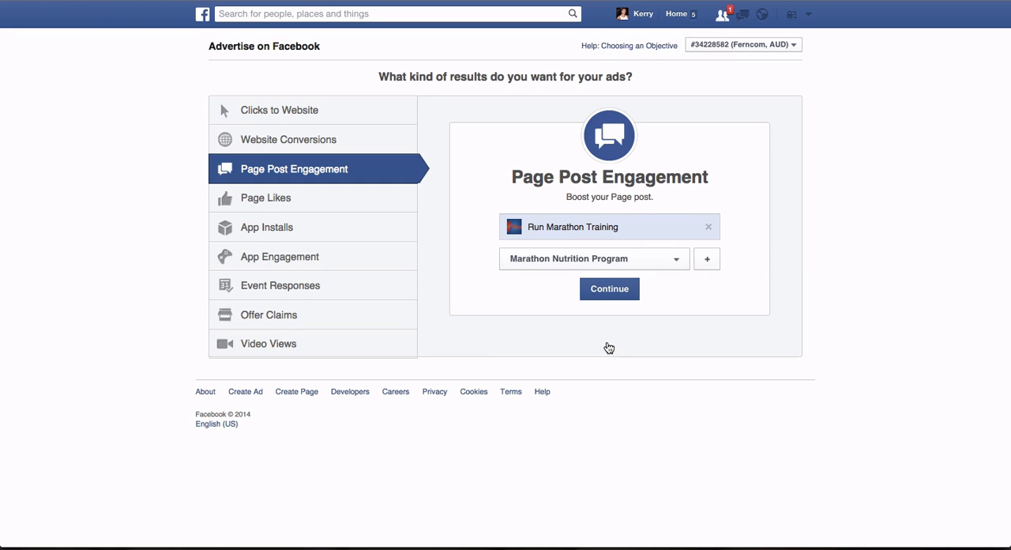
left_click(612, 291)
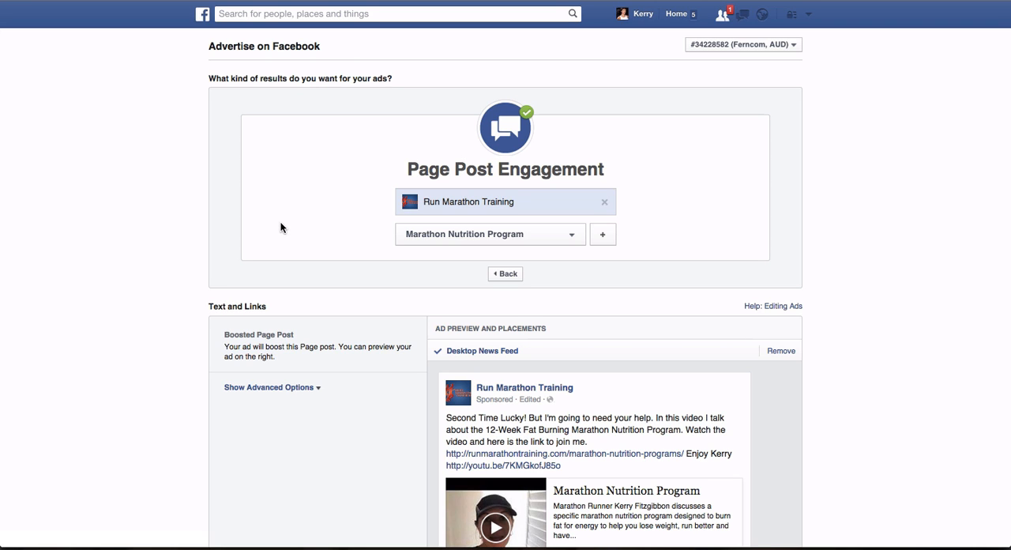
- Show the ad's advanced options and look through the available conversion tracking pixels without choosing one
scroll(281, 227, "down", 3)
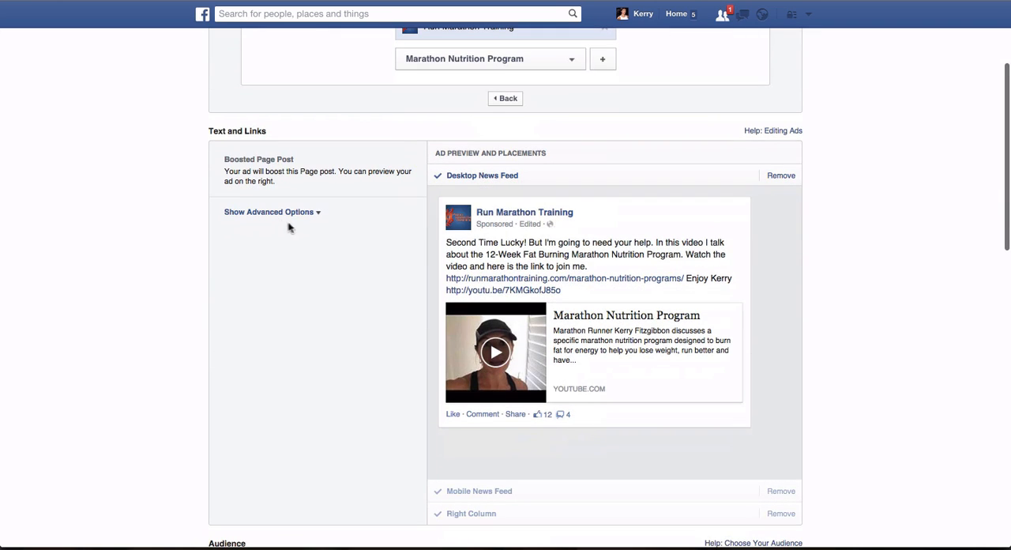
left_click(276, 213)
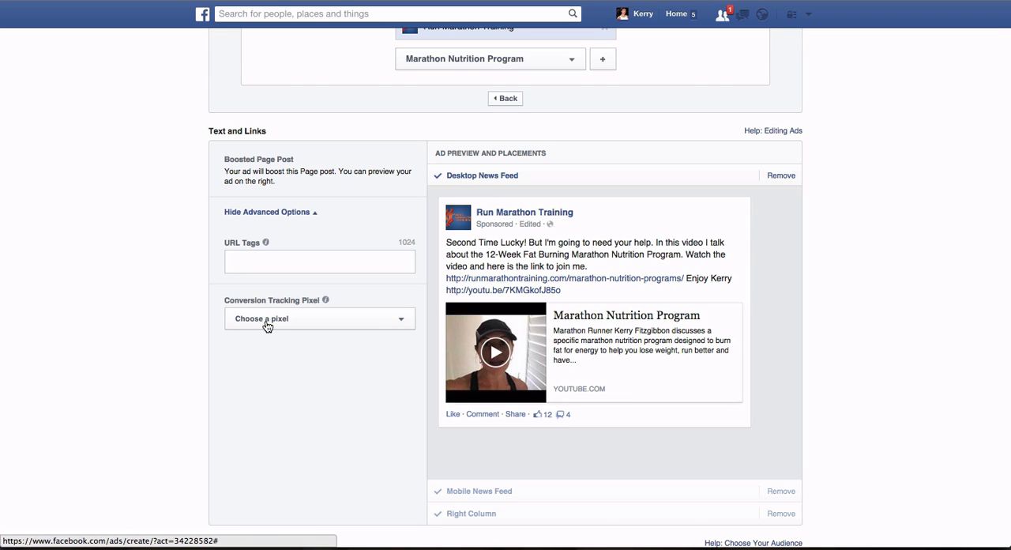
left_click(402, 319)
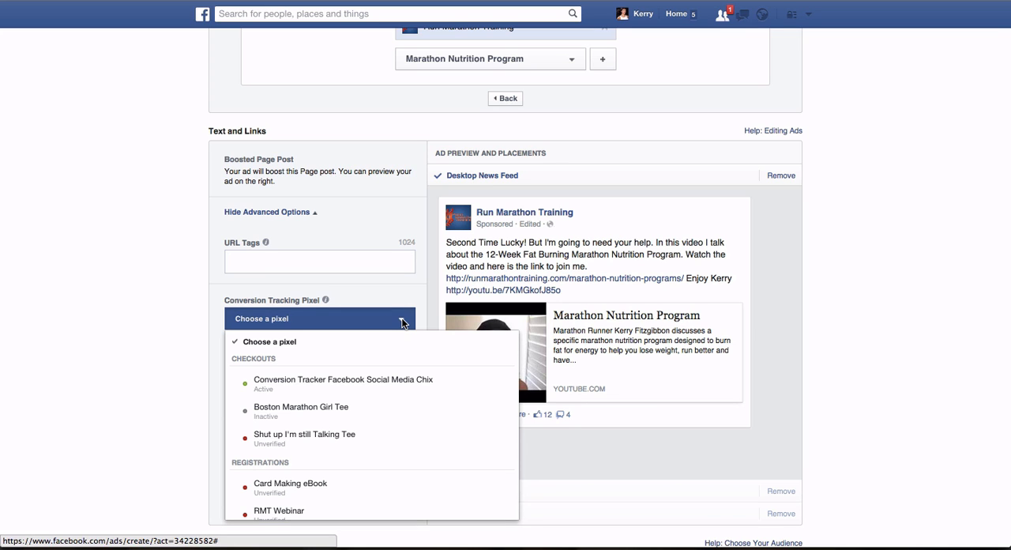
scroll(402, 320, "down", 5)
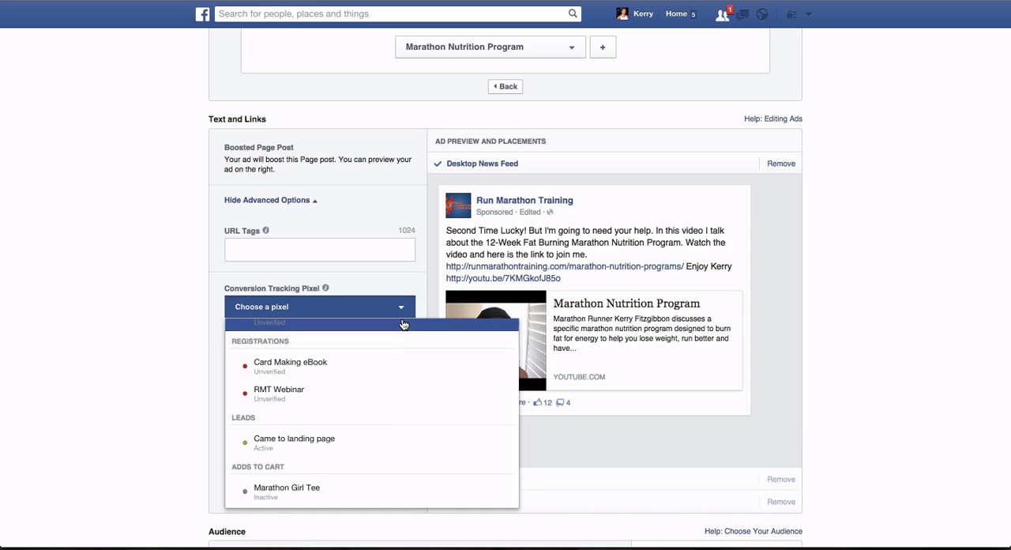
scroll(402, 320, "up", 4)
left_click(403, 312)
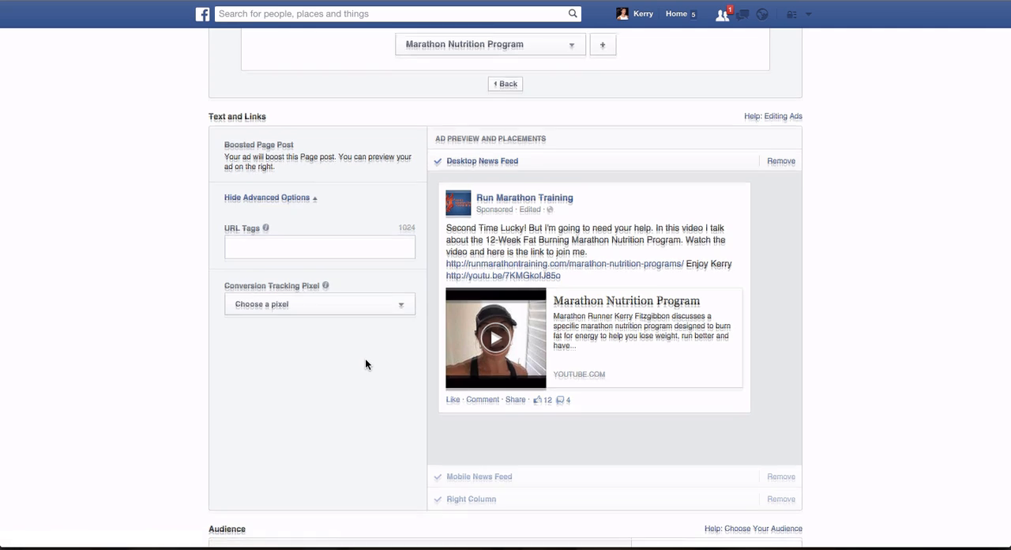
- Review the ad's Audience section, looking through the existing custom audiences and the location entry without choosing anything
scroll(365, 358, "down", 3)
scroll(365, 364, "down", 1)
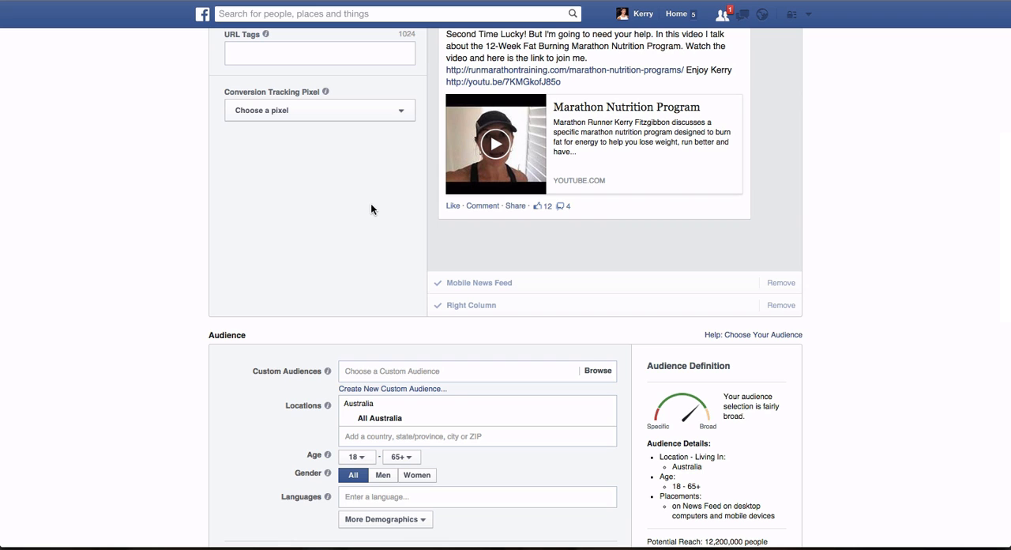
scroll(372, 205, "down", 5)
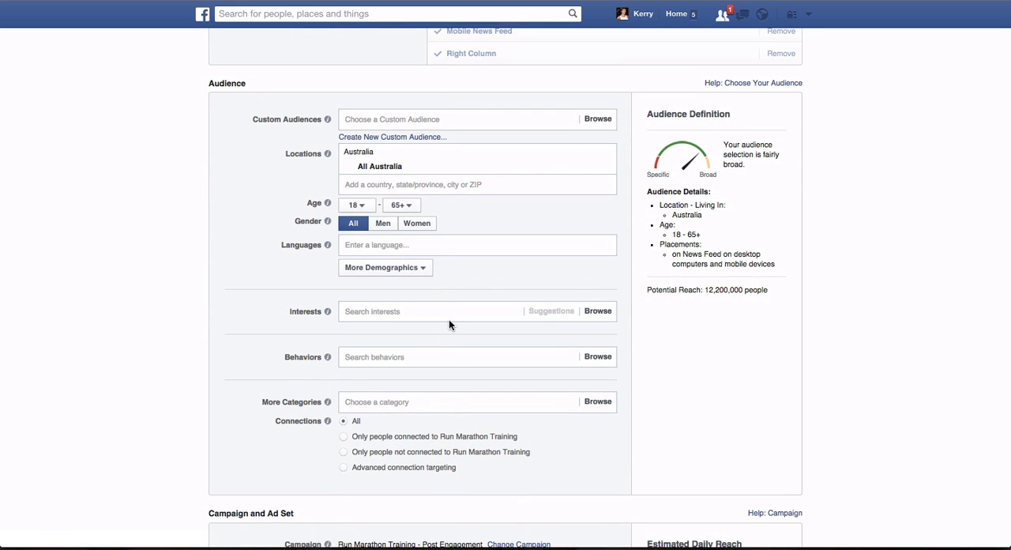
left_click(392, 121)
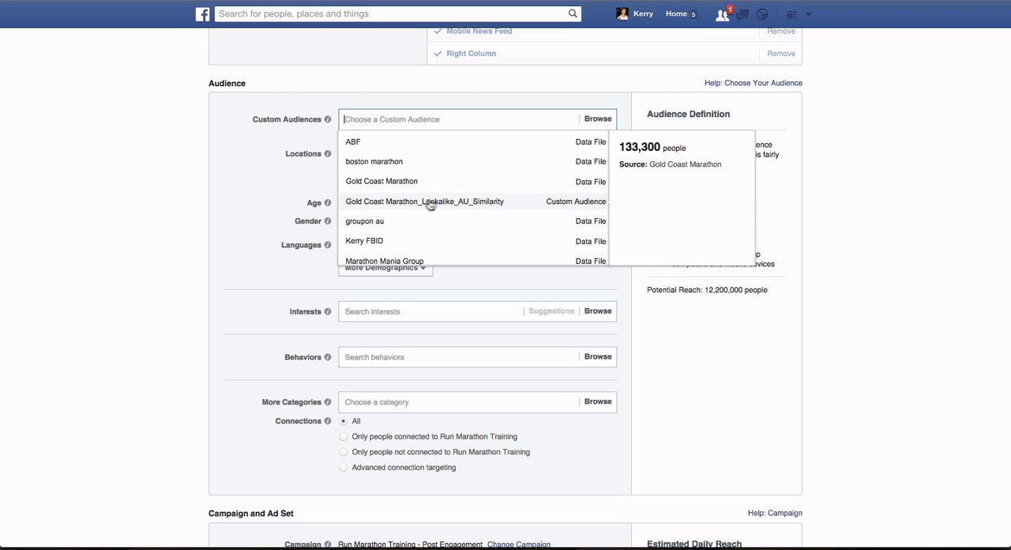
scroll(433, 206, "down", 3)
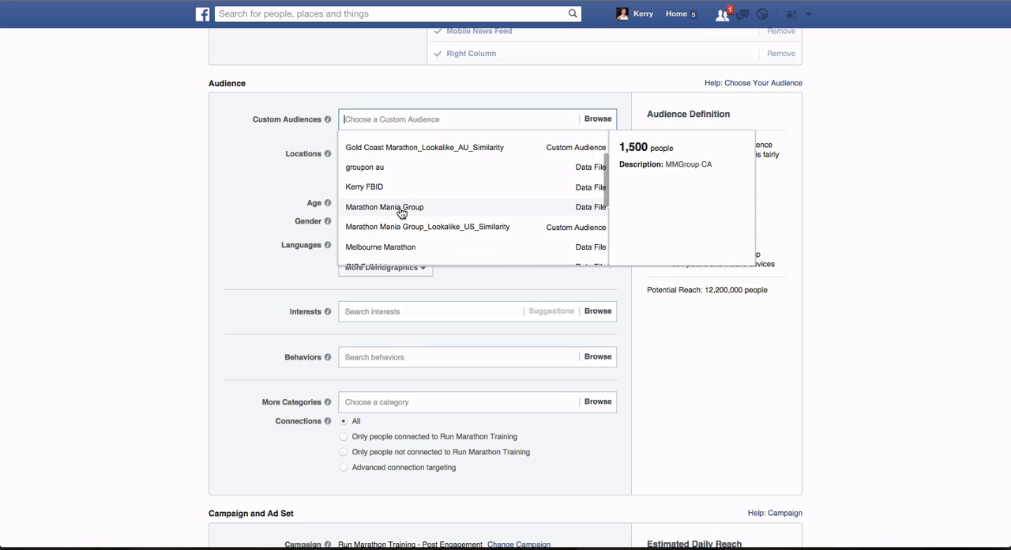
scroll(414, 225, "down", 3)
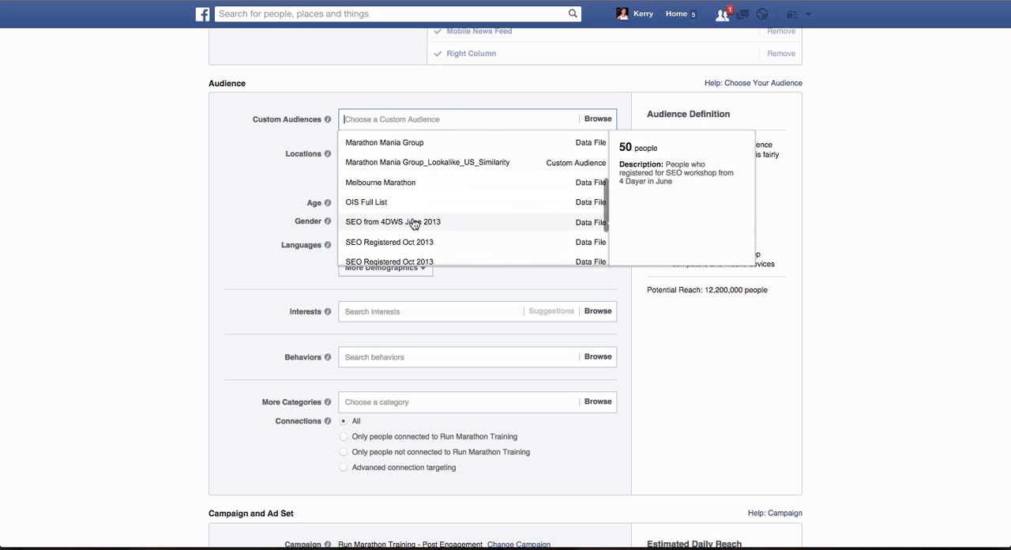
scroll(400, 185, "down", 4)
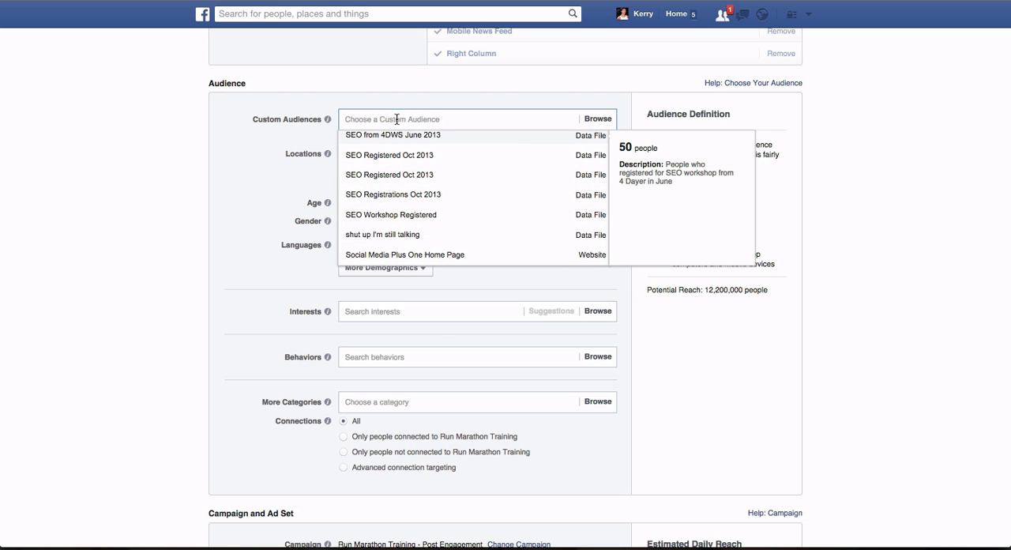
left_click(915, 148)
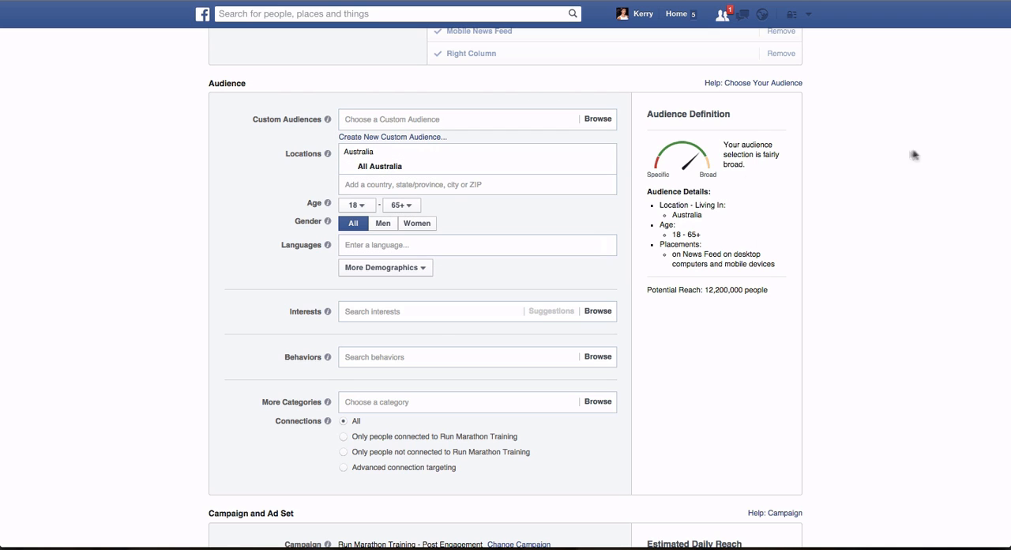
left_click(421, 187)
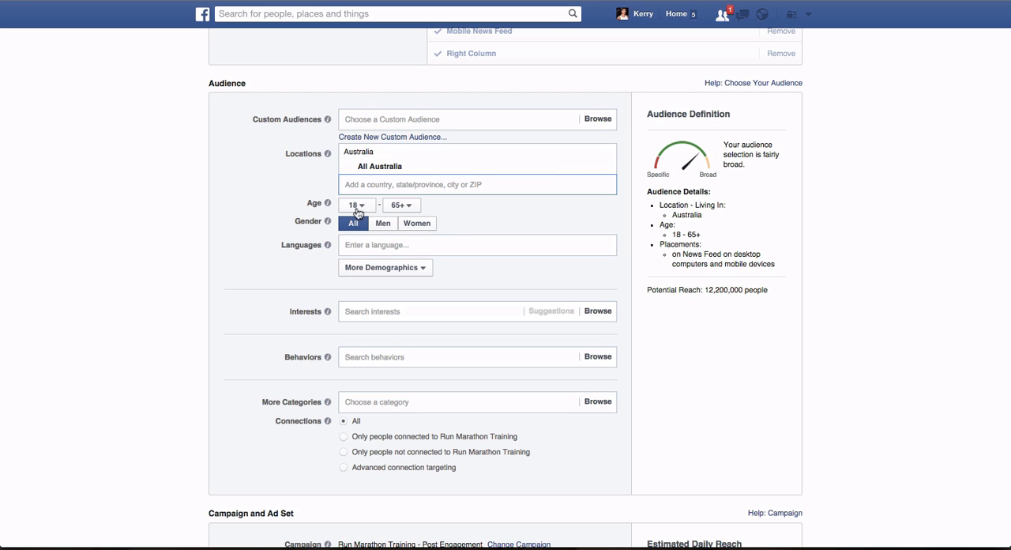
- Switch the ad set's budget type to Lifetime Budget and set the amount to $20.00 AUD
scroll(458, 225, "down", 3)
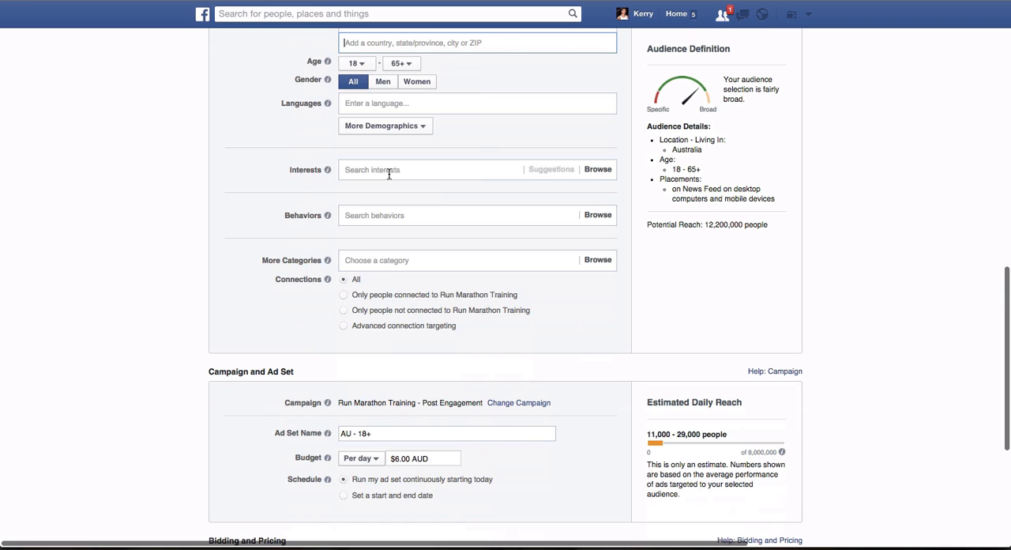
scroll(389, 174, "down", 3)
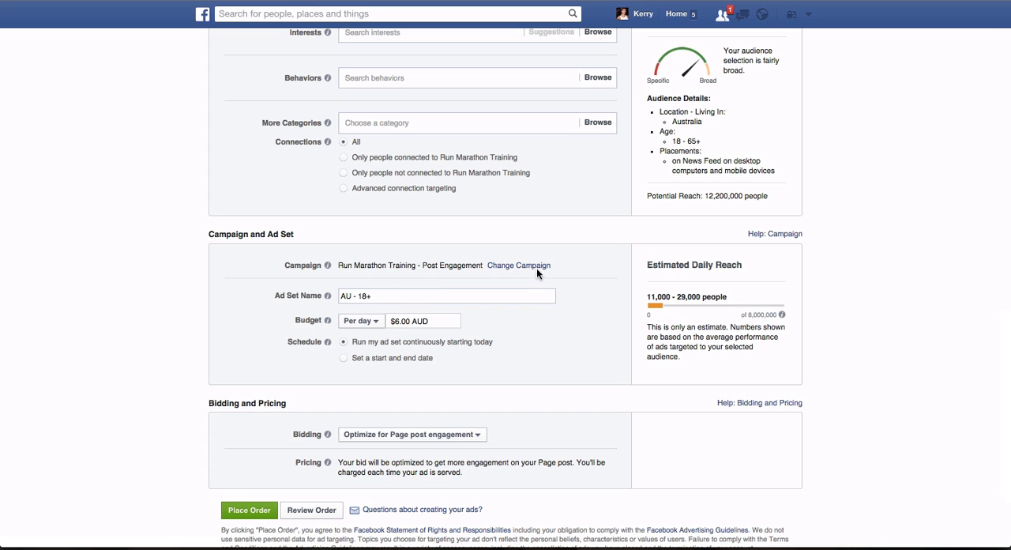
left_click(377, 323)
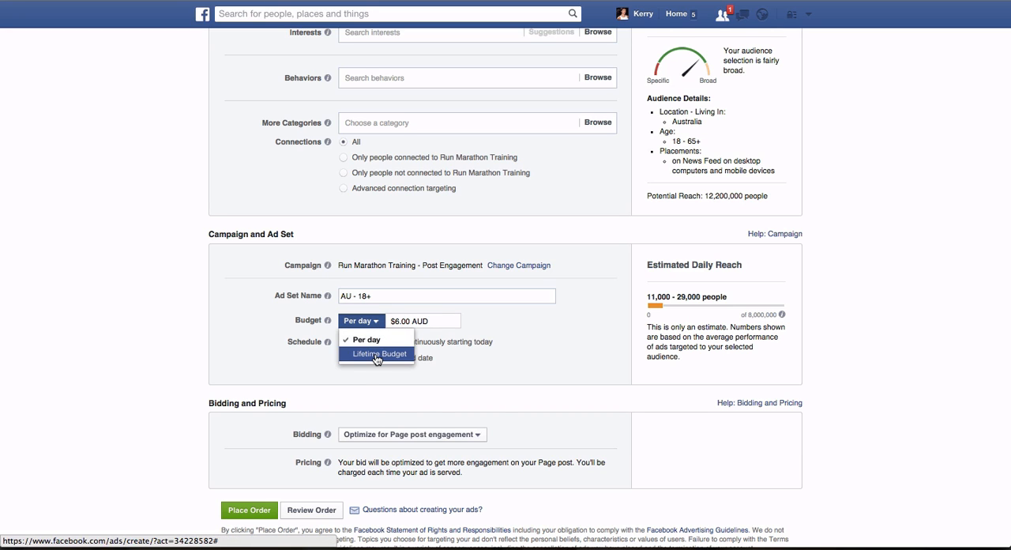
left_click(377, 354)
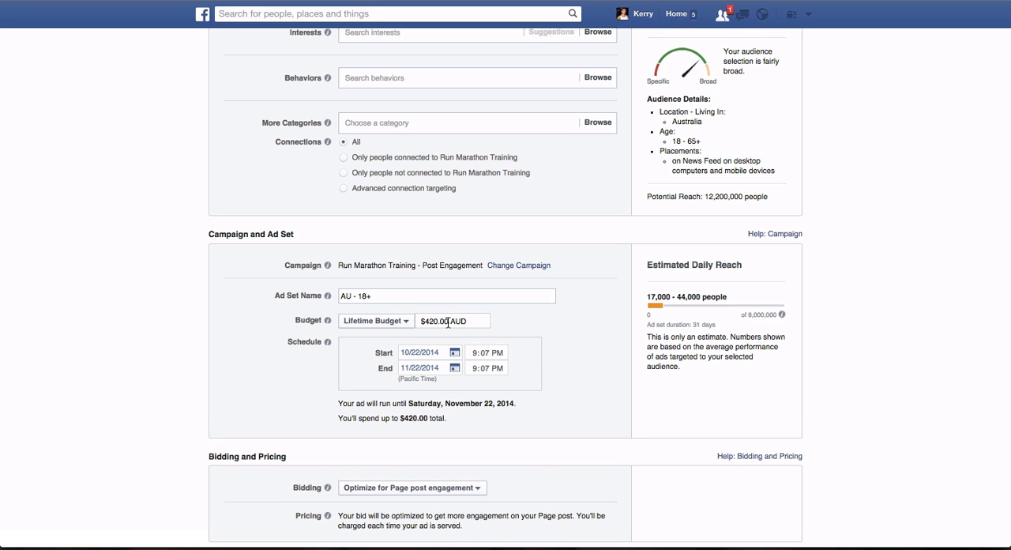
key("BackSpace")
key("BackSpace")
key("BackSpace")
key("BackSpace")
key("BackSpace")
key("BackSpace")
type("20")
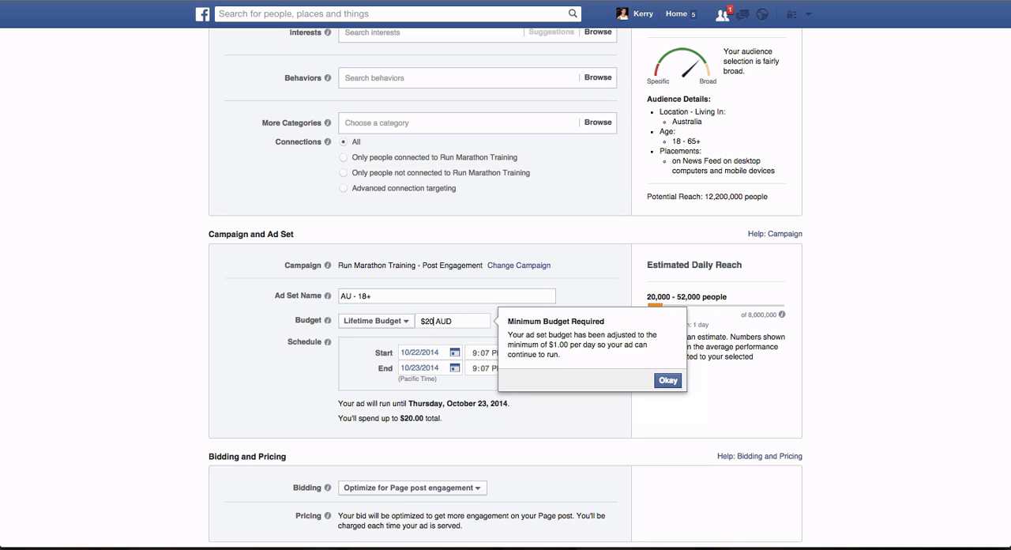
type(".00")
- View the start date calendar in the ad set's schedule and close it without changing the date
left_click(455, 353)
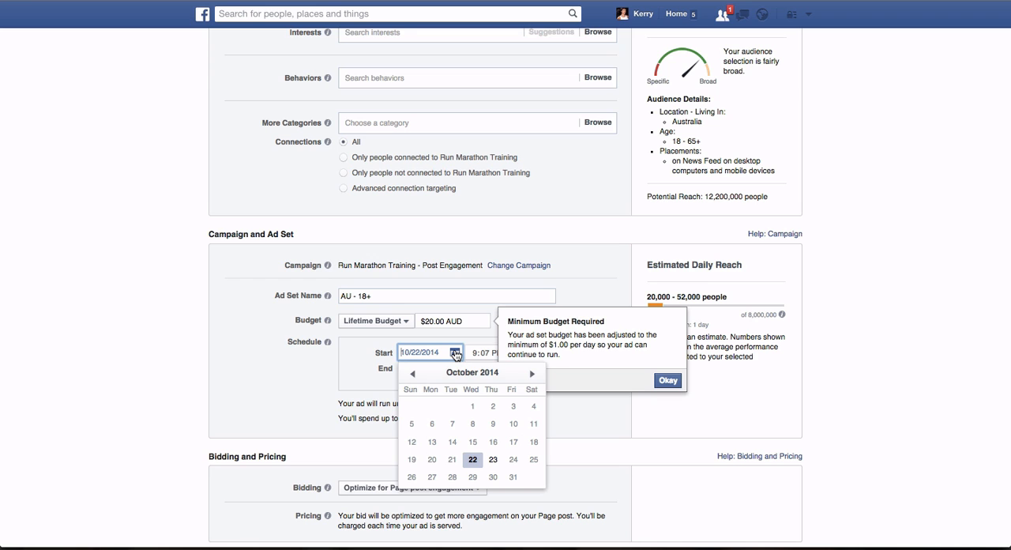
left_click(531, 210)
scroll(478, 357, "down", 1)
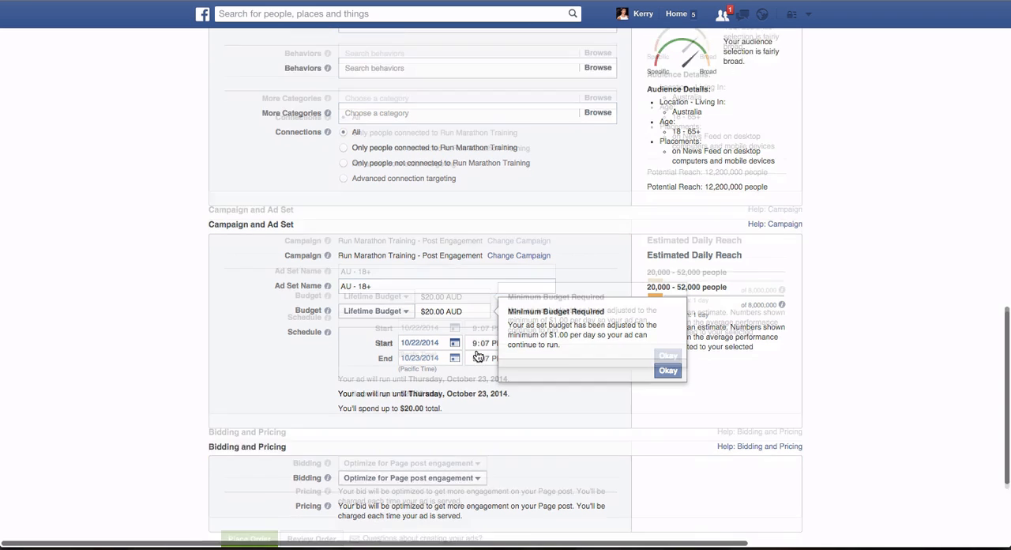
- Add United States to the ad audience's locations alongside Australia
scroll(478, 357, "down", 3)
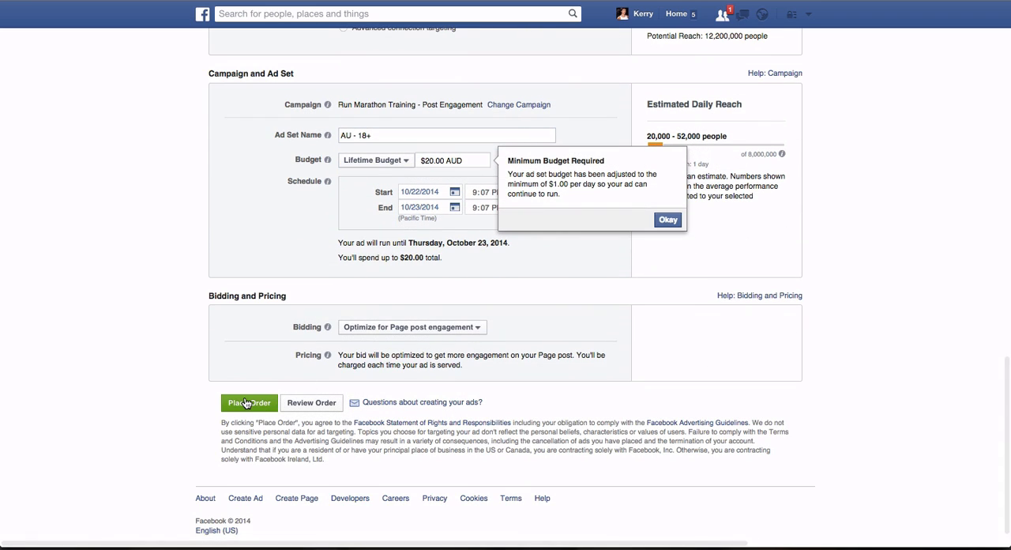
scroll(394, 327, "up", 5)
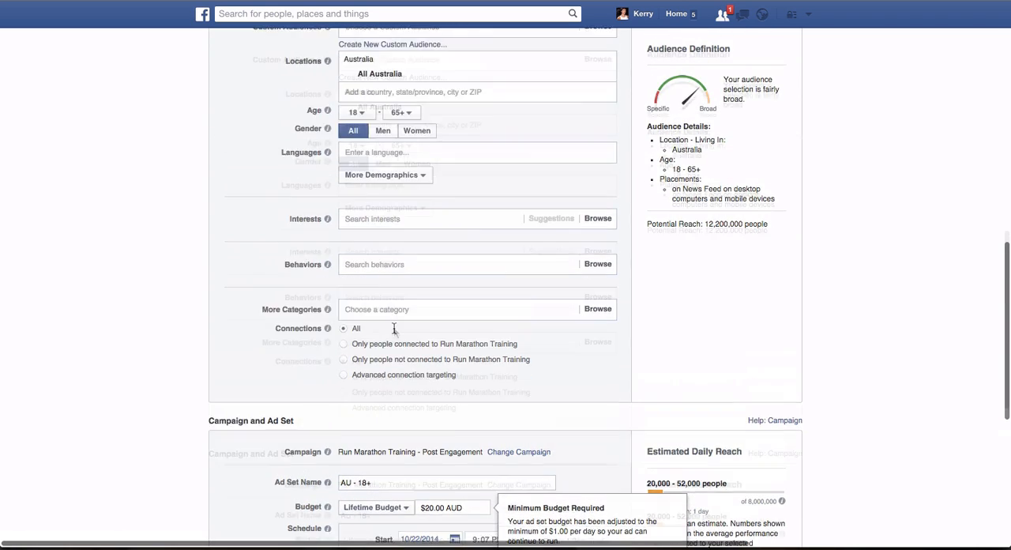
scroll(394, 327, "up", 2)
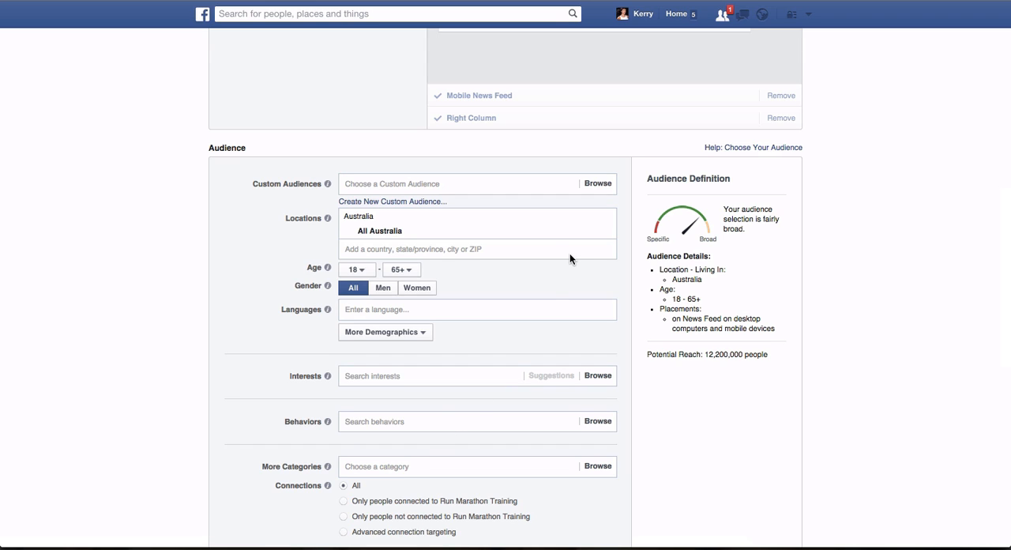
left_click(462, 251)
type("unit")
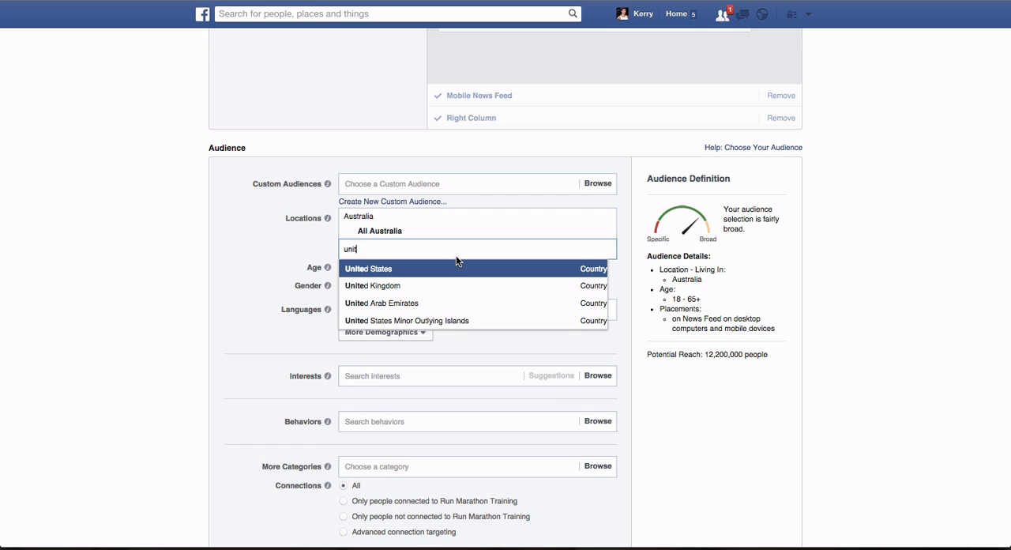
left_click(447, 268)
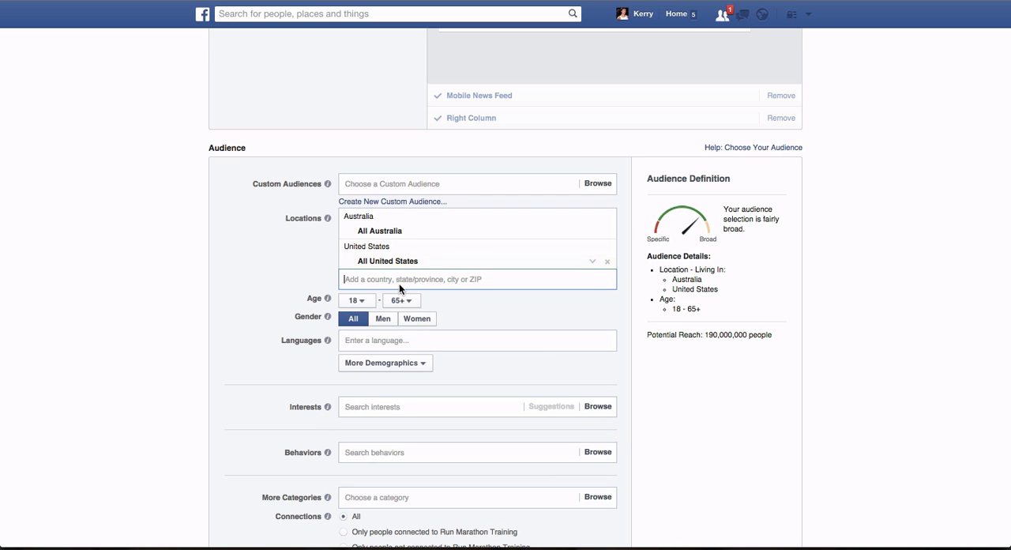
- Add the country New Zealand to the ad audience's locations
type("new zeland")
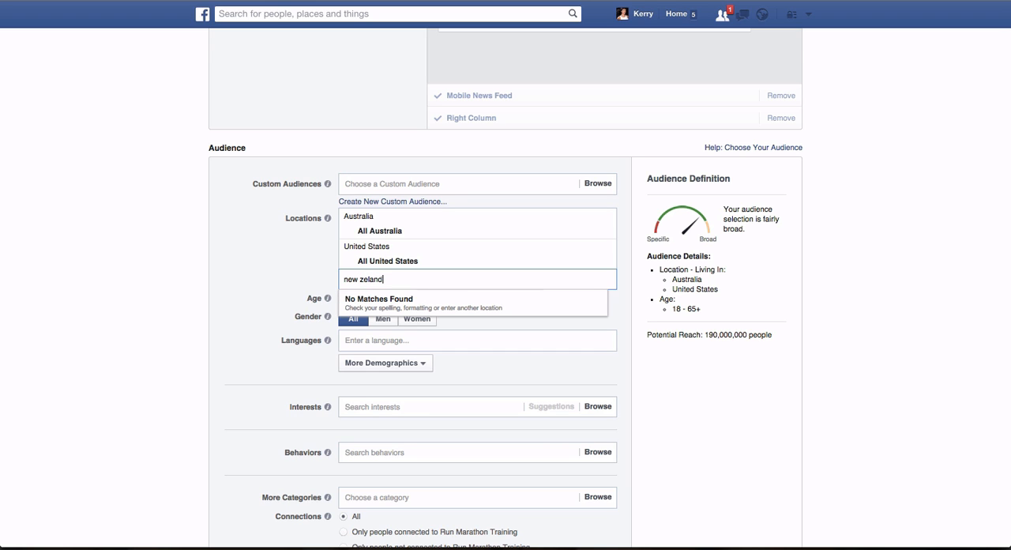
key("BackSpace")
key("BackSpace")
key("BackSpace")
key("BackSpace")
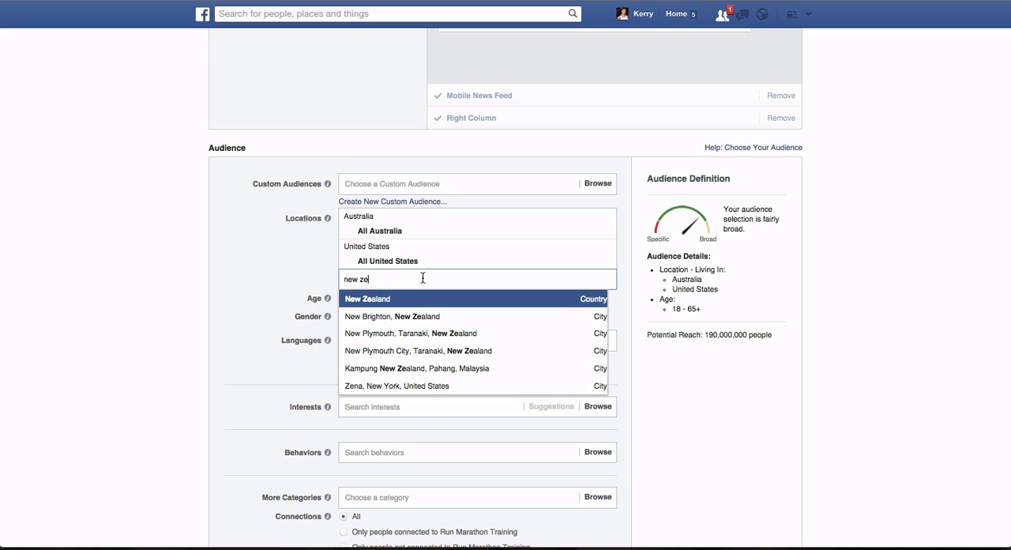
type("aland")
left_click(391, 302)
- Add Canada as a further country in the ad audience's locations
type("c")
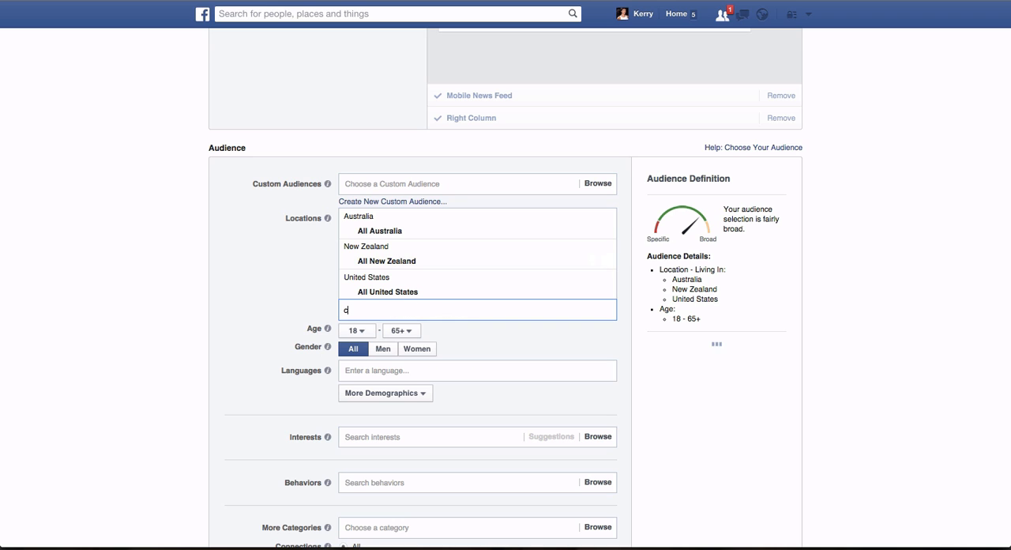
type("an")
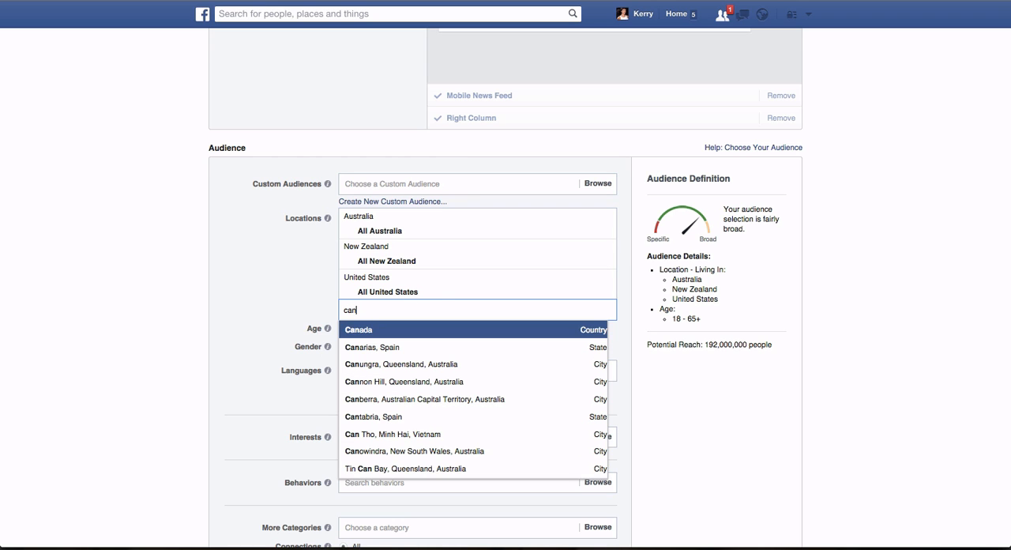
left_click(395, 329)
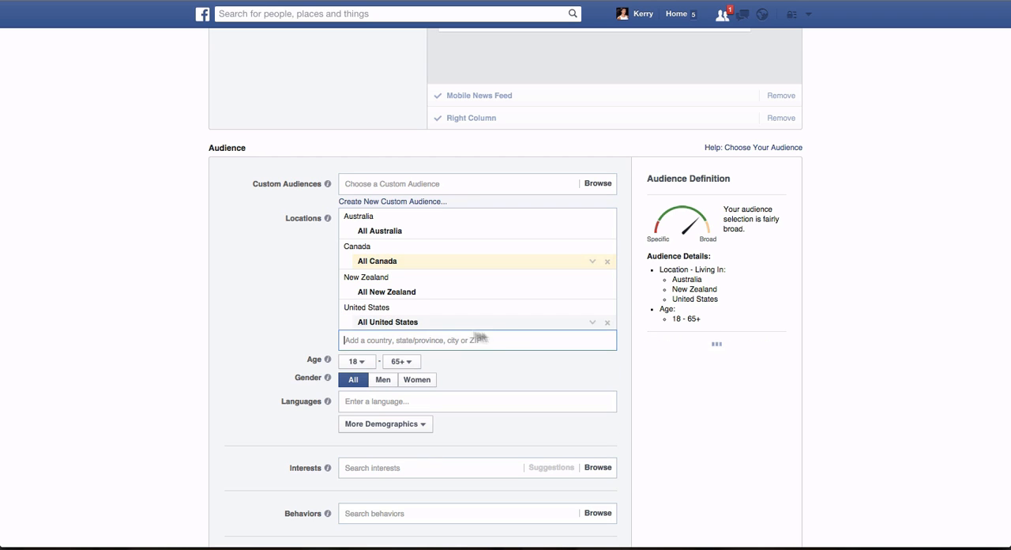
- Try limiting the audience's connections to only people not connected to Run Marathon Training
scroll(461, 357, "down", 5)
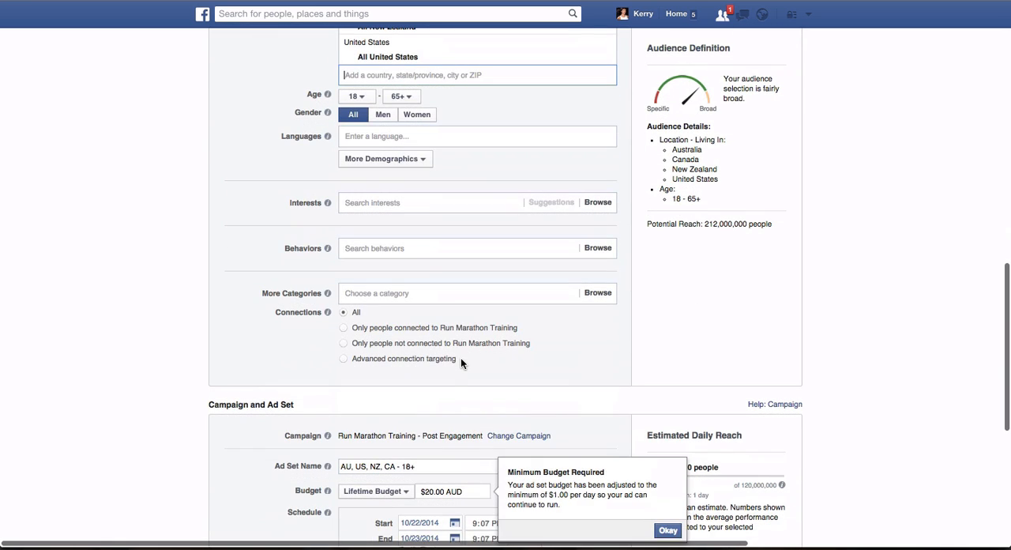
left_click(345, 345)
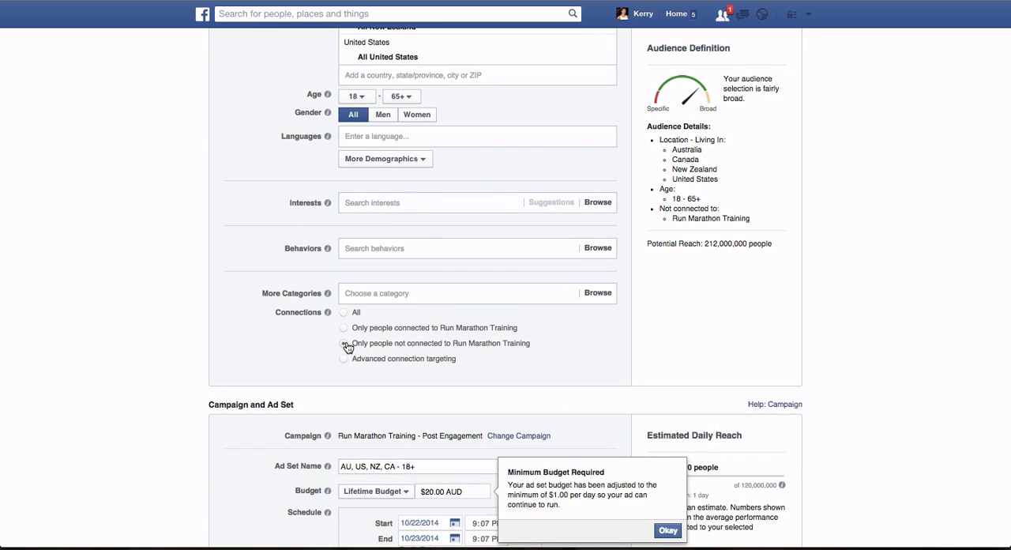
scroll(455, 289, "up", 4)
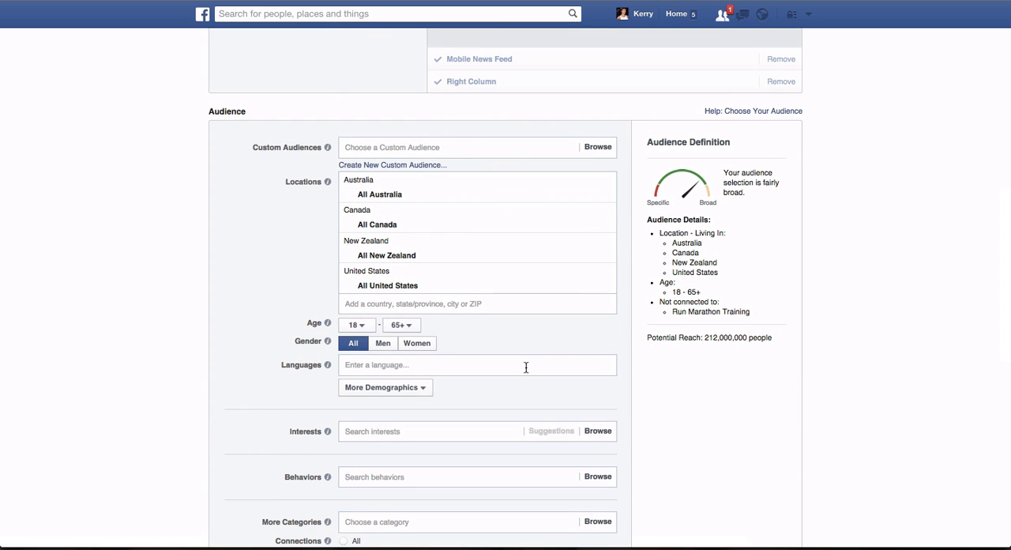
- Set the audience's connections to only people connected to Run Marathon Training
scroll(527, 368, "down", 2)
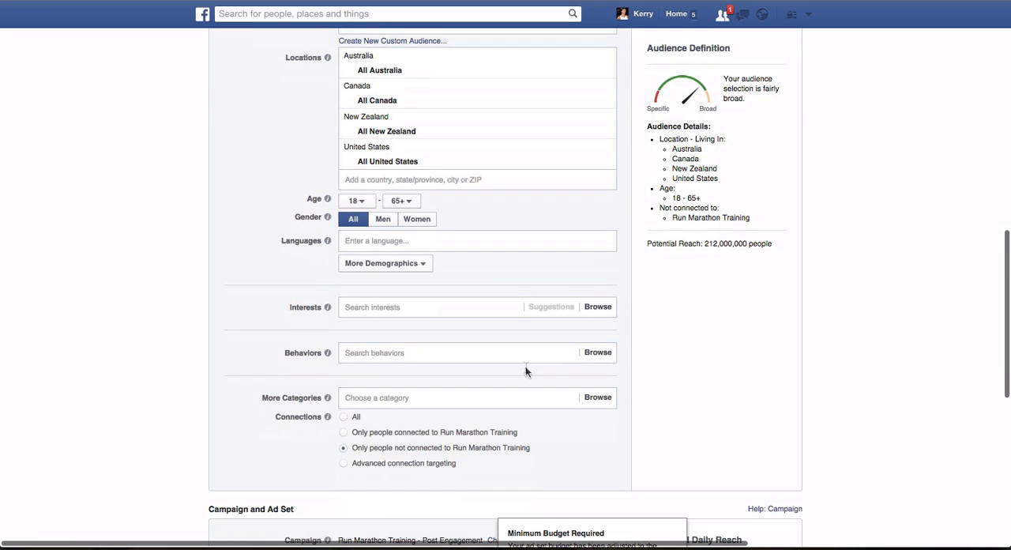
scroll(525, 365, "down", 1)
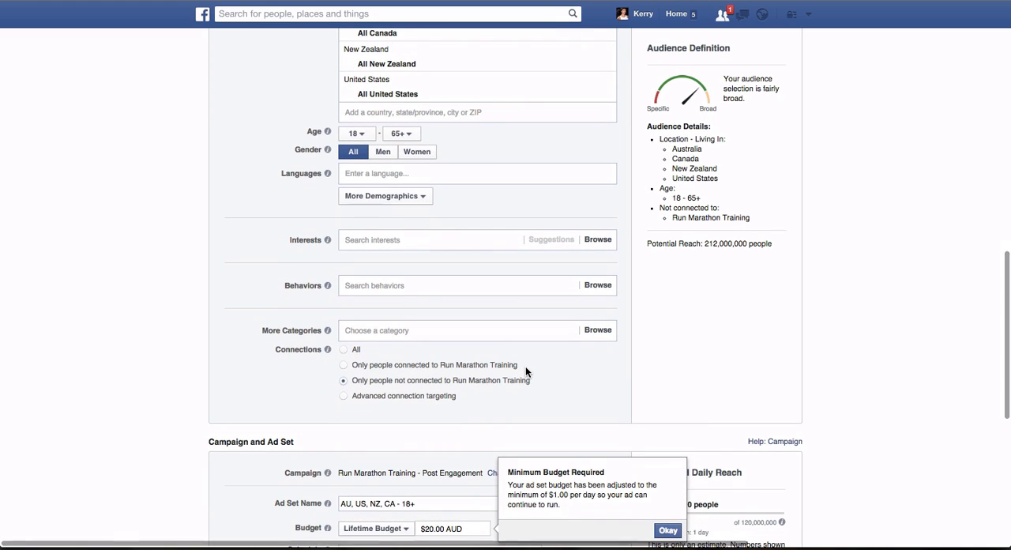
left_click(346, 367)
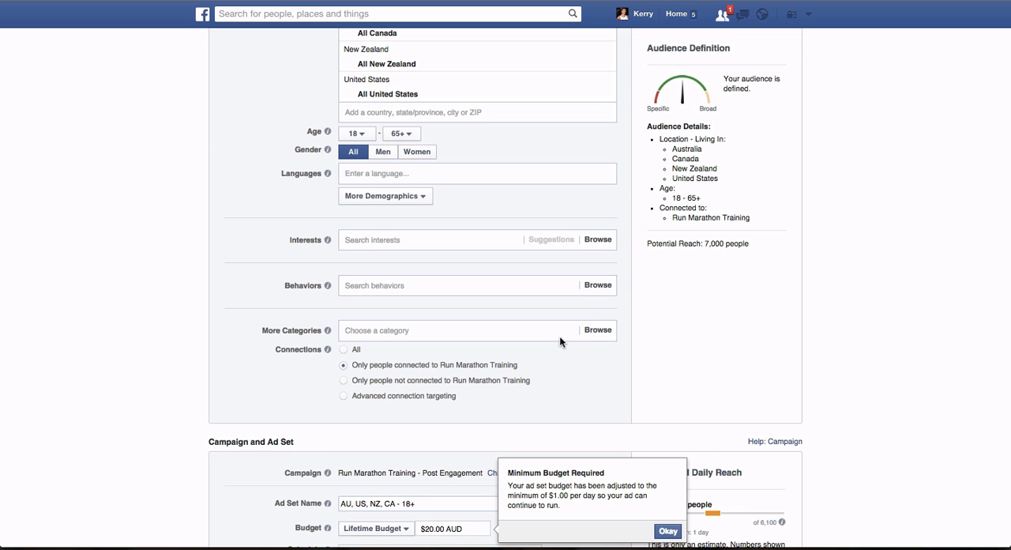
- Replace the default ad set name with "Marathon Nutrition-"
scroll(601, 386, "down", 3)
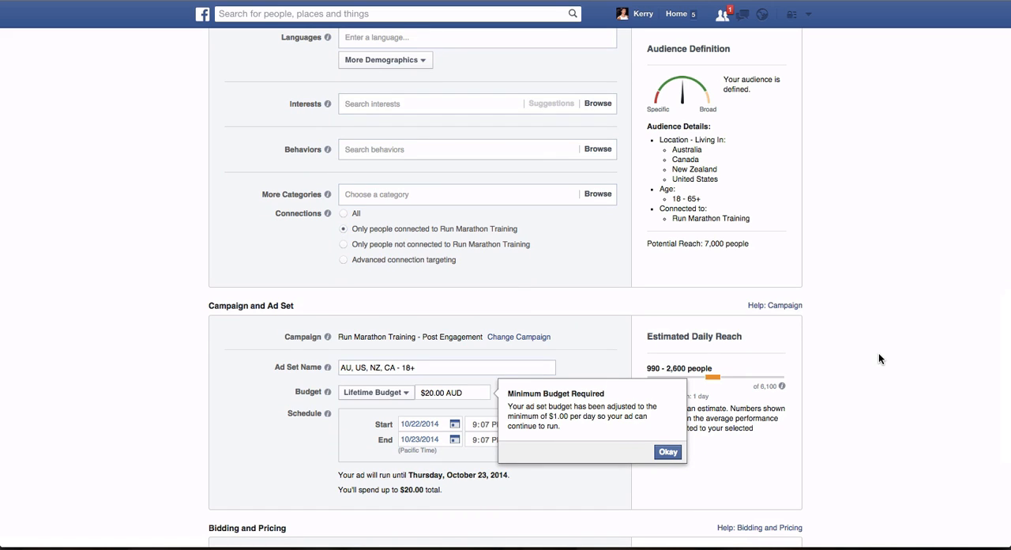
left_click(421, 368)
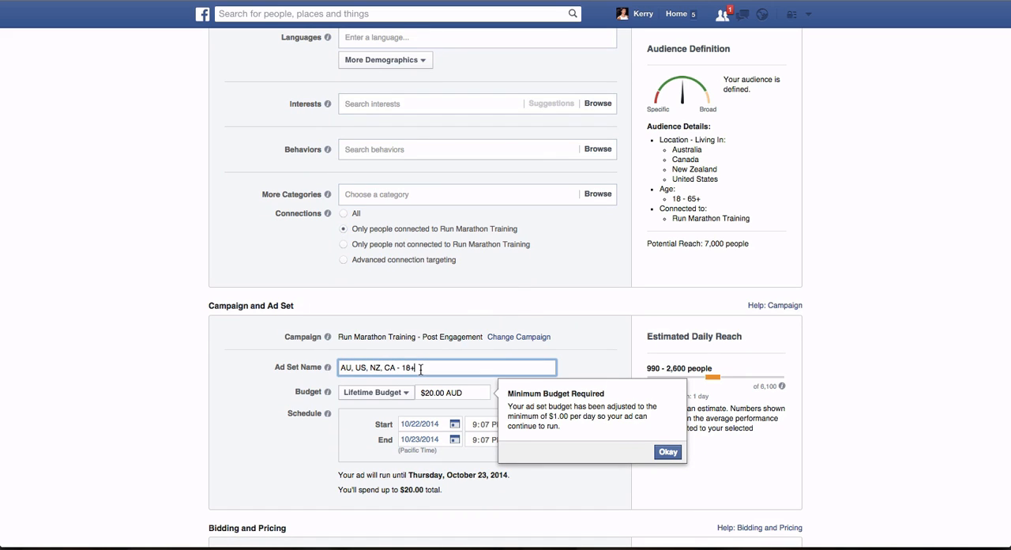
triple_click(420, 367)
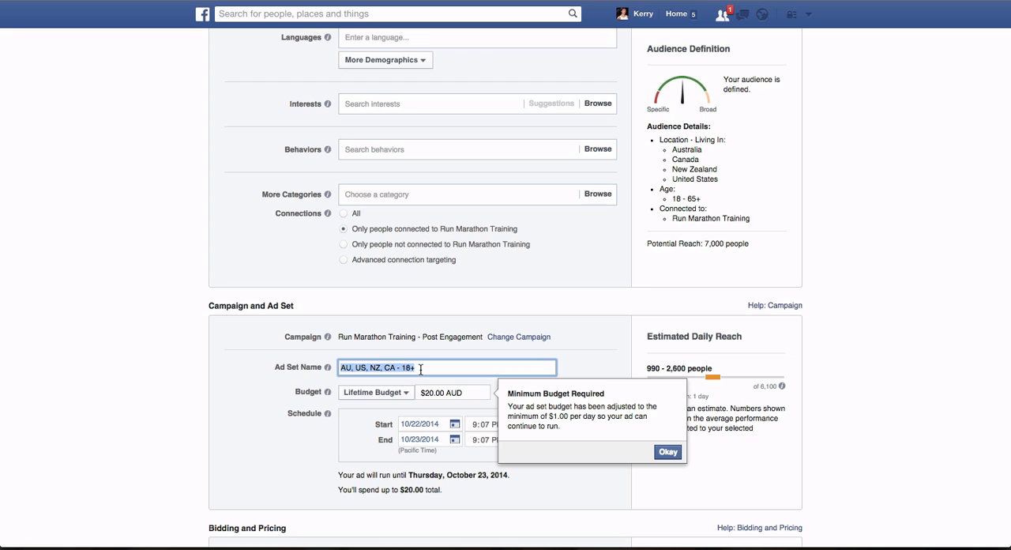
key("BackSpace")
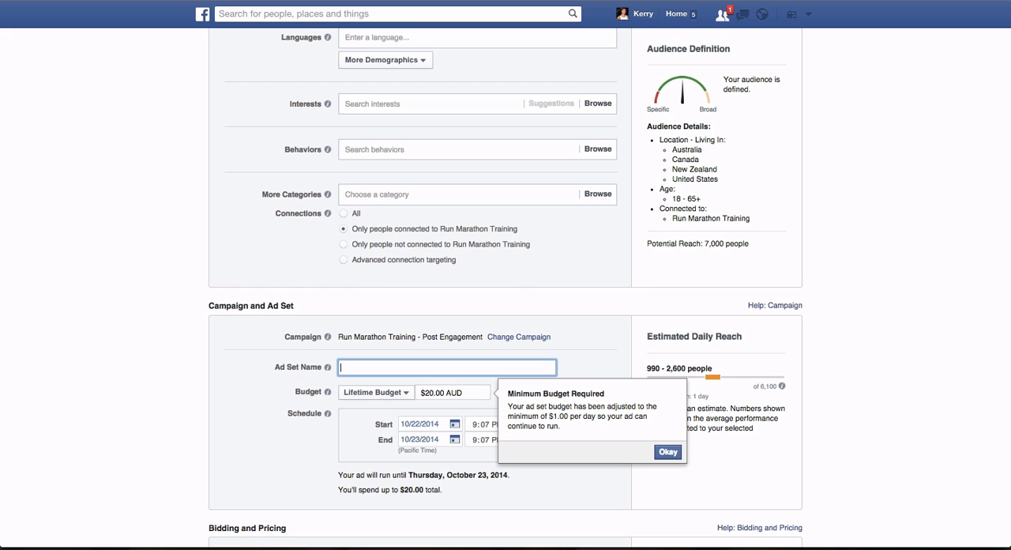
type("Marathon Nutrition-")
- Add the prefix "RMT-" and the ending "PP-Page" to make the ad set name "RMT-Marathon Nutrition-PP-Page"
left_click(341, 367)
type("RMT-")
left_click(431, 369)
type("PP")
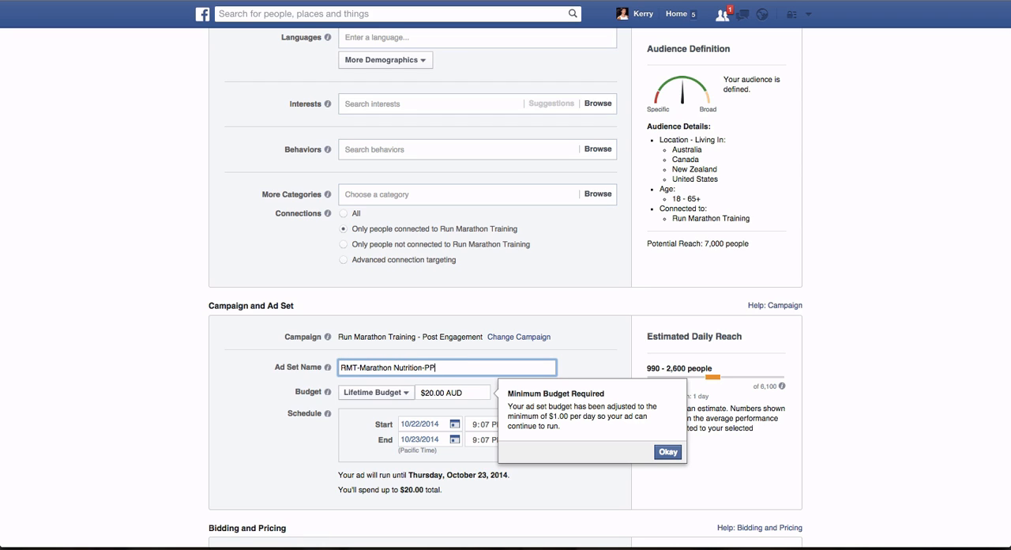
key("BackSpace")
type("E")
key("BackSpace")
type("P-Page")
- Dismiss the minimum budget notice and look back over the ad's post and audience settings
scroll(465, 442, "down", 4)
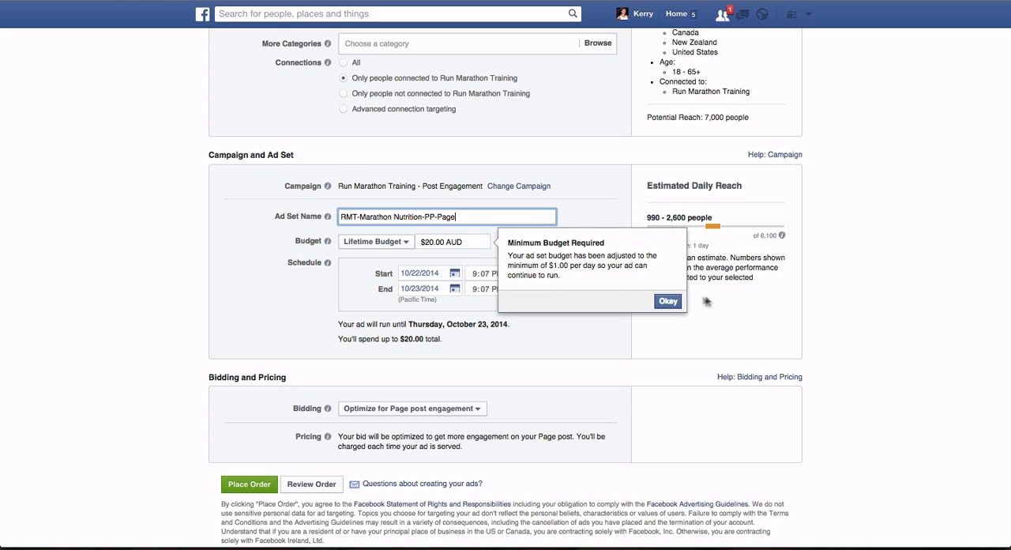
left_click(668, 301)
scroll(525, 300, "up", 10)
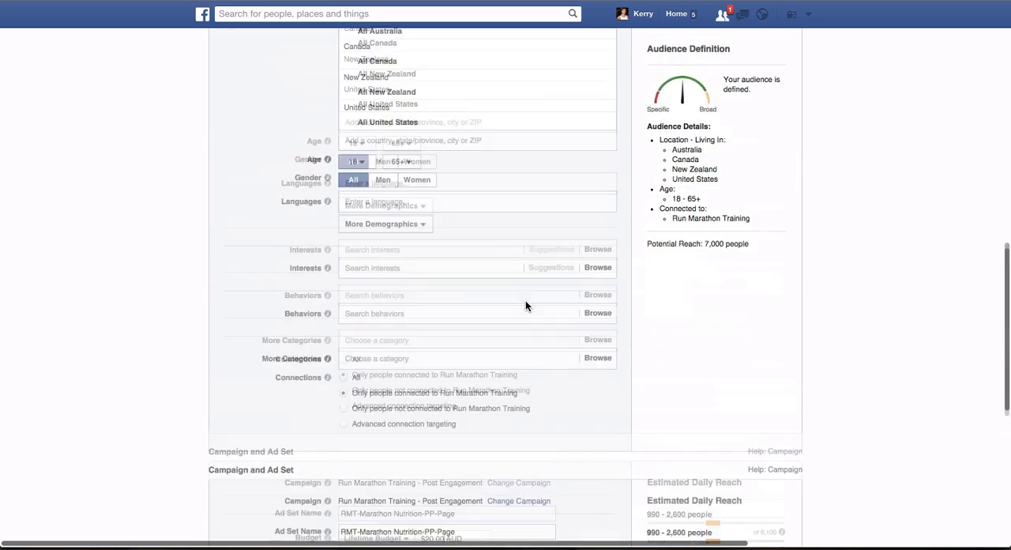
scroll(525, 306, "up", 4)
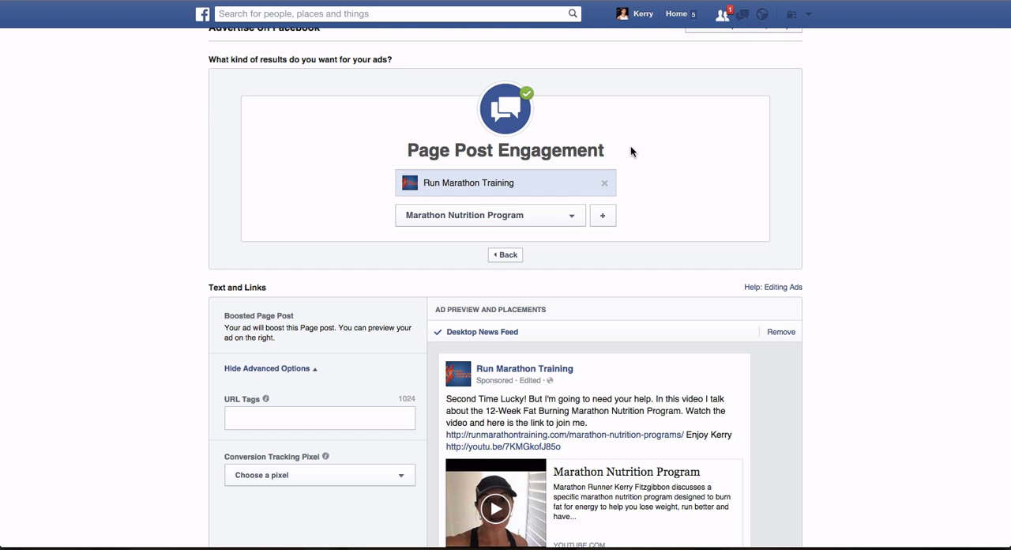
scroll(637, 168, "down", 7)
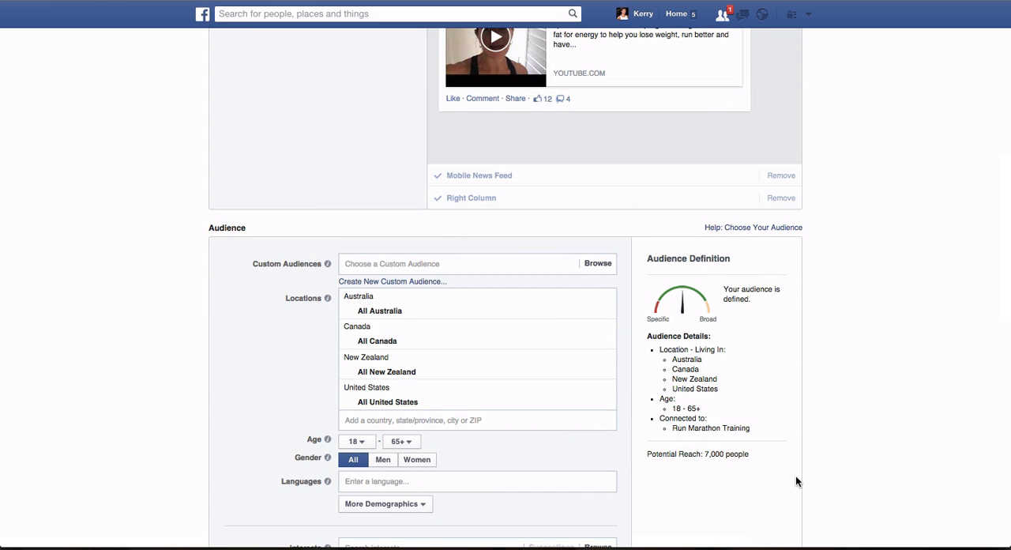
left_click(642, 0)
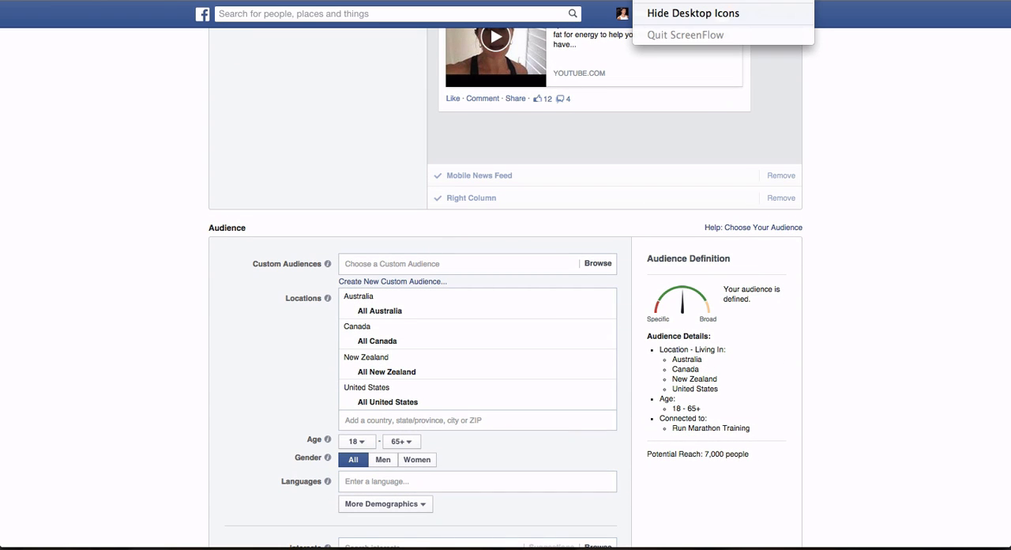